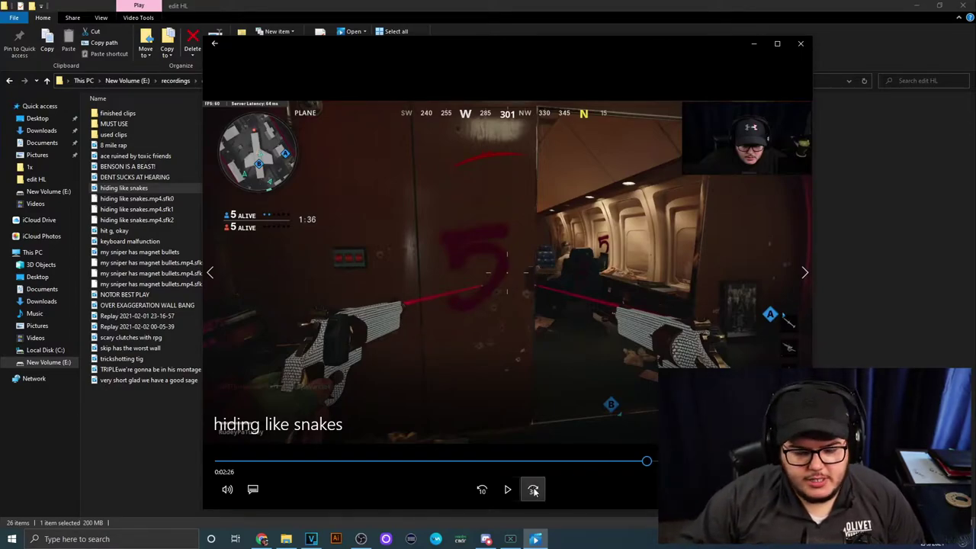
Preview the hiding like snakes clip, then switch to VEGAS Pro and open the project video properties.
{"action": "left_click", "coordinate": [507, 489]}
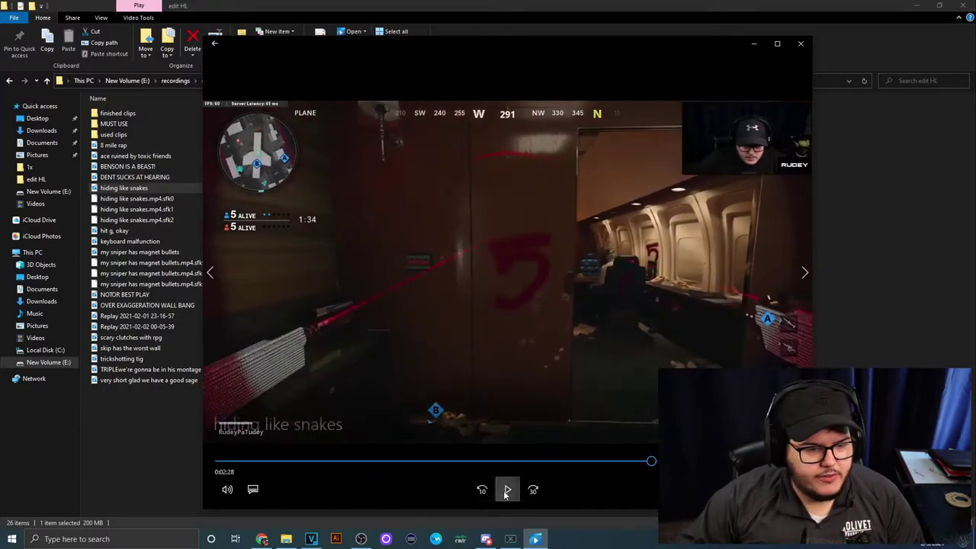
{"action": "left_click", "coordinate": [800, 44]}
{"action": "left_click", "coordinate": [311, 539]}
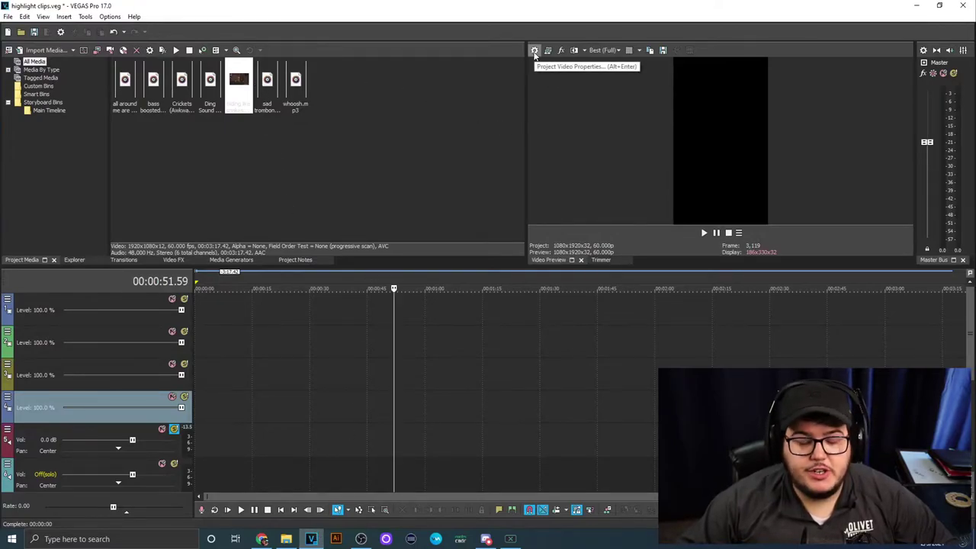
{"action": "left_click", "coordinate": [535, 51]}
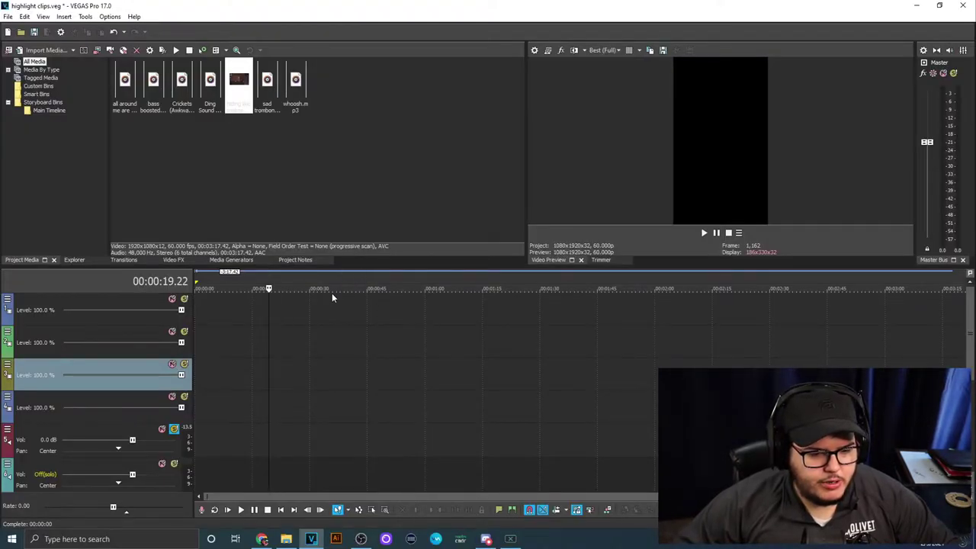
Place the hiding like snakes clip at the timeline start on track 4, without matching the project video settings to the media.
{"action": "scroll", "coordinate": [293, 350], "scroll_direction": "down", "scroll_amount": 3}
{"action": "scroll", "coordinate": [293, 354], "scroll_direction": "up", "scroll_amount": 3}
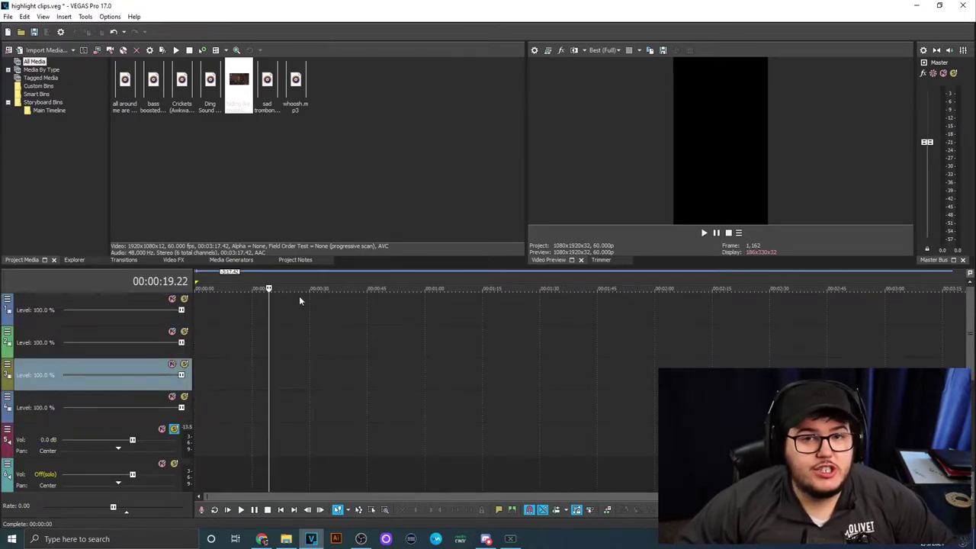
{"action": "left_click_drag", "start_coordinate": [238, 82], "coordinate": [201, 407]}
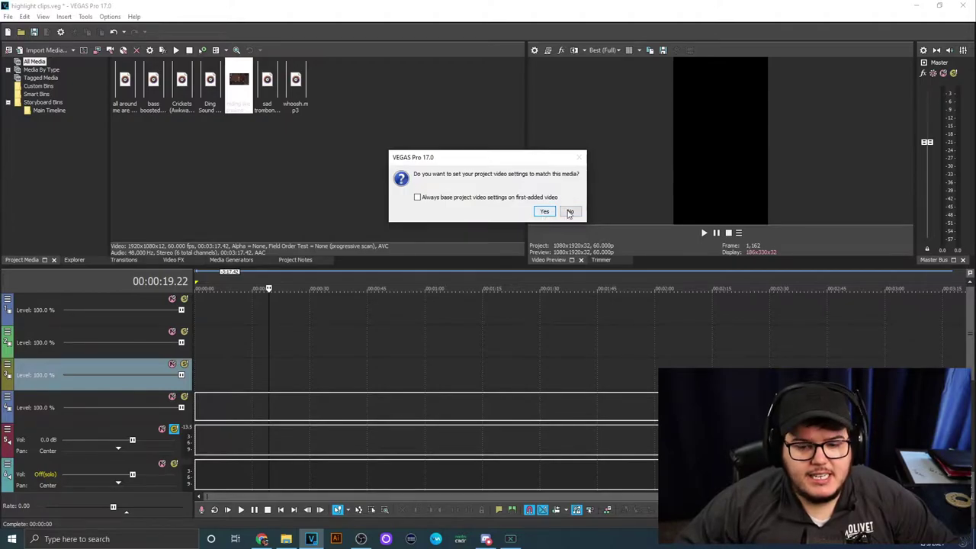
{"action": "left_click", "coordinate": [569, 212]}
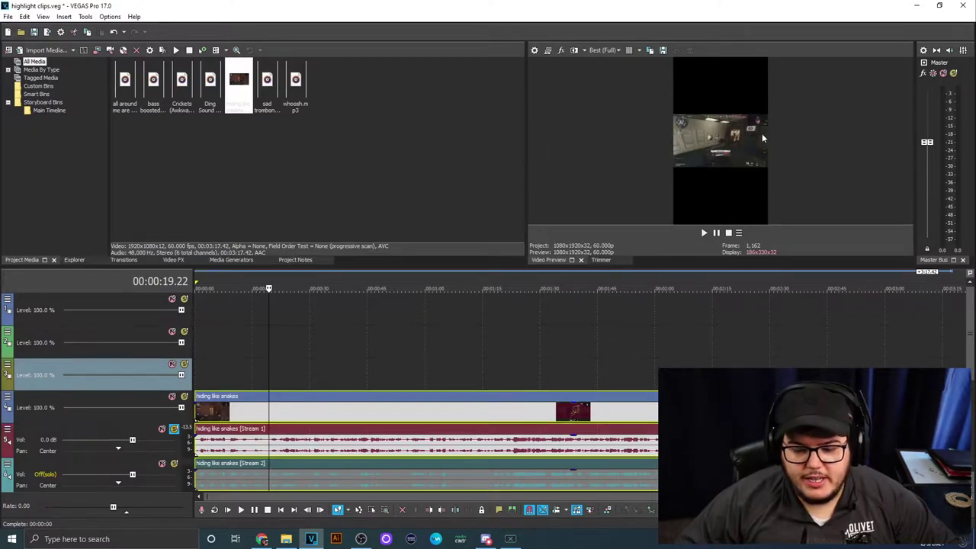
Open Event Pan/Crop for the video event at the timeline start and match its crop frame to the output aspect.
{"action": "left_click", "coordinate": [697, 400]}
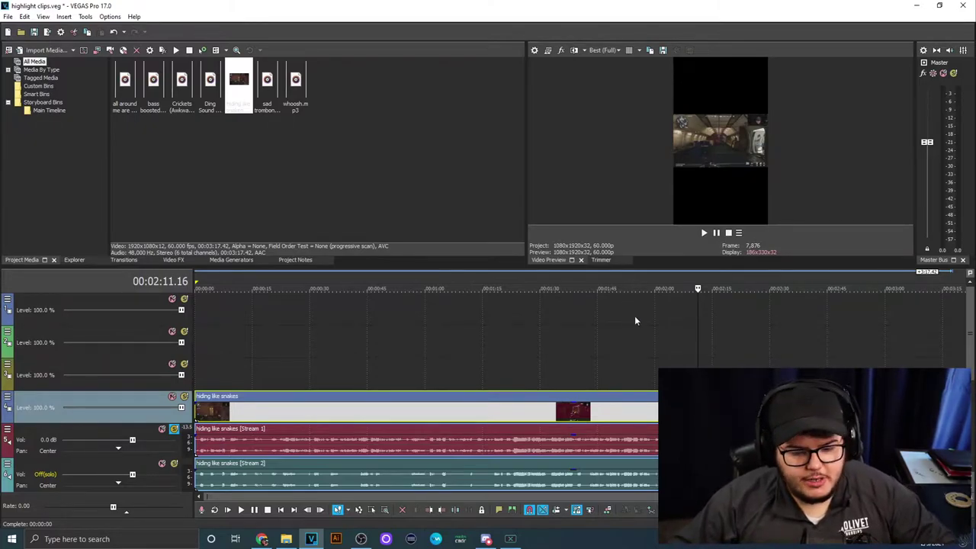
{"action": "left_click", "coordinate": [730, 335]}
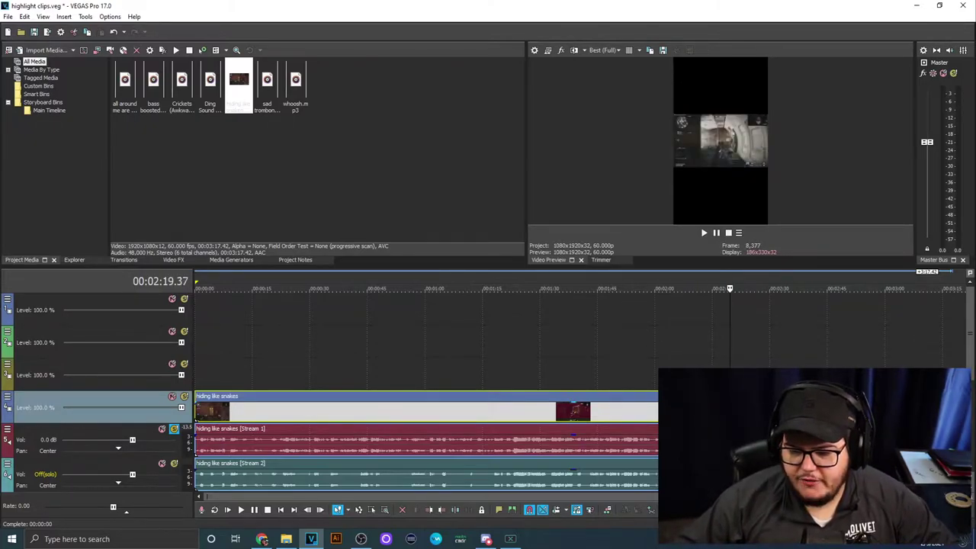
{"action": "key", "text": "Home"}
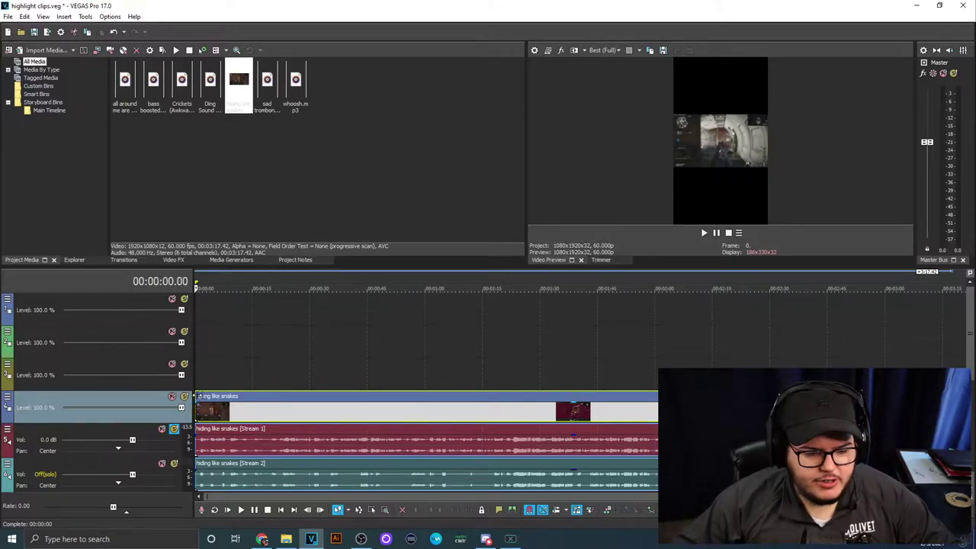
{"action": "left_click", "coordinate": [651, 397]}
{"action": "right_click", "coordinate": [299, 315]}
{"action": "left_click", "coordinate": [332, 365]}
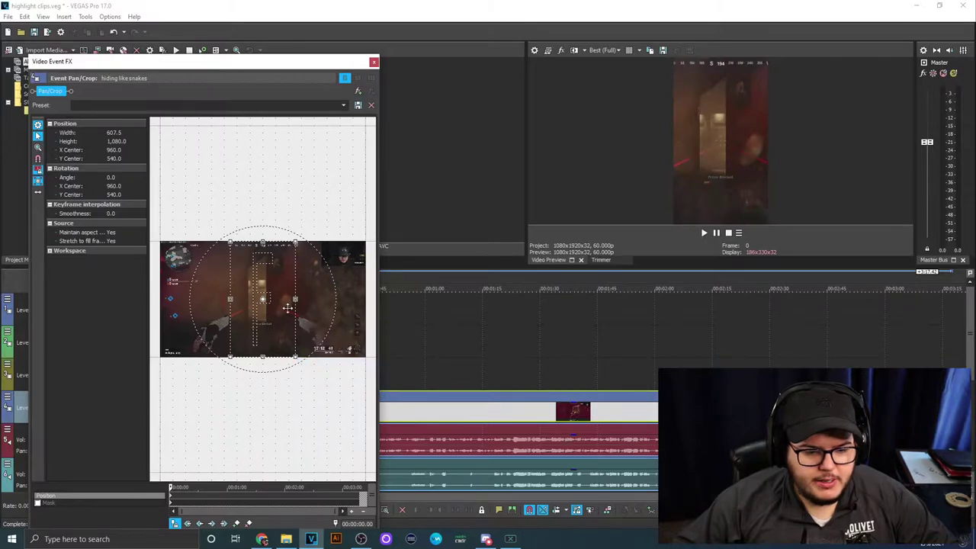
{"action": "right_click", "coordinate": [317, 310]}
{"action": "left_click", "coordinate": [347, 359]}
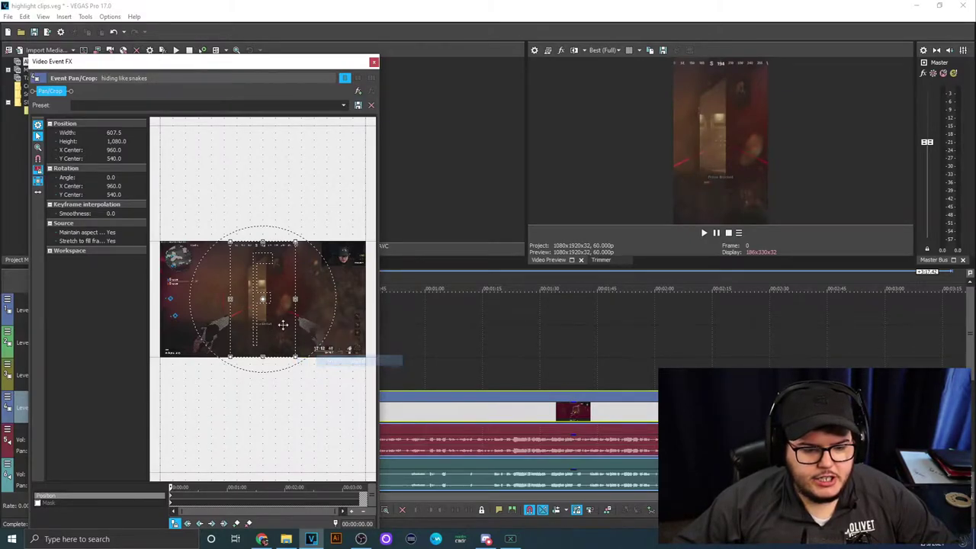
{"action": "right_click", "coordinate": [344, 332]}
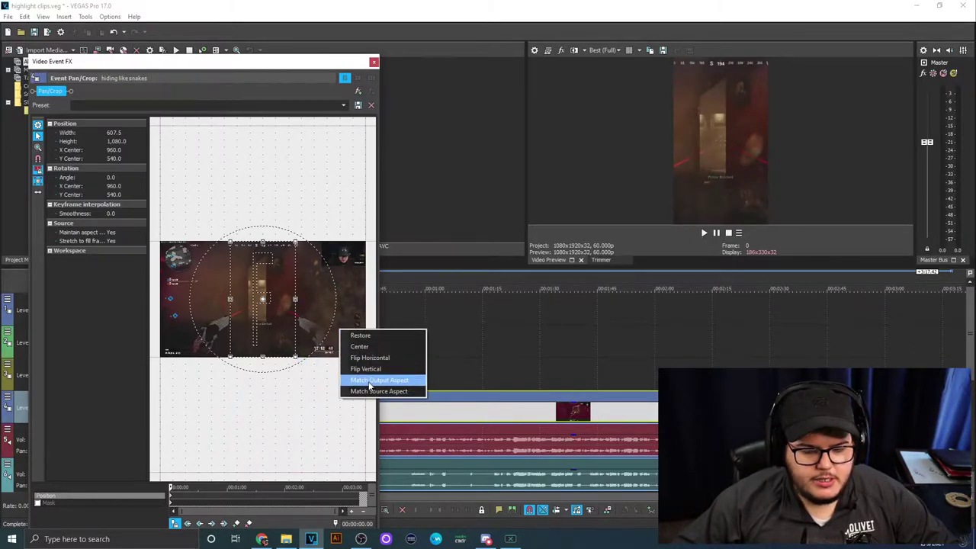
{"action": "left_click", "coordinate": [369, 387]}
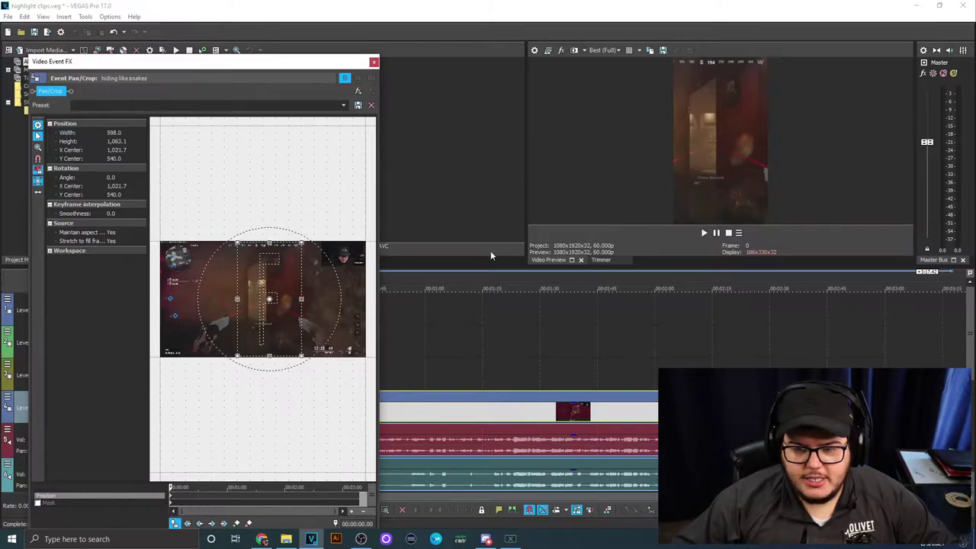
Restore the shifted crop frame and match it to the output aspect again.
{"action": "right_click", "coordinate": [279, 280]}
{"action": "left_click", "coordinate": [324, 334]}
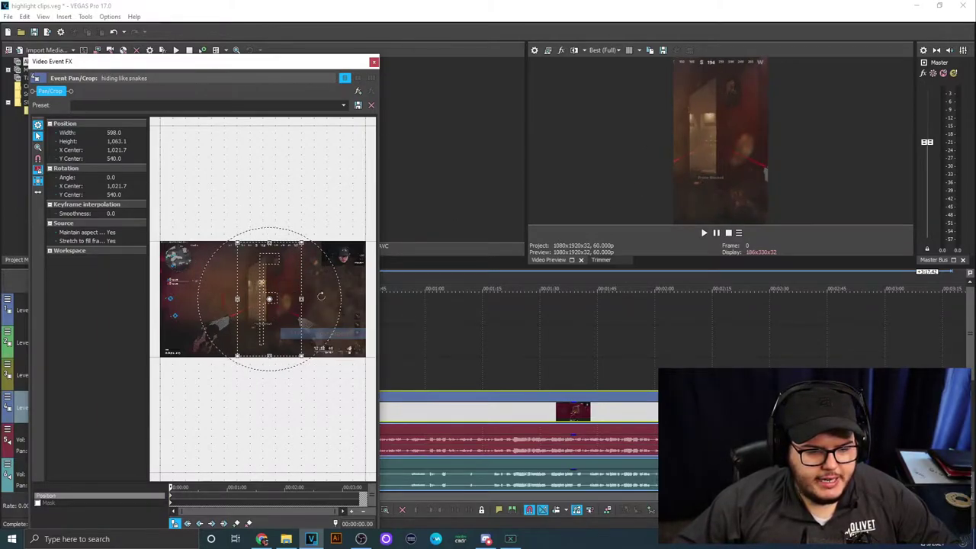
{"action": "key", "text": "space"}
{"action": "key", "text": "space"}
{"action": "right_click", "coordinate": [276, 283]}
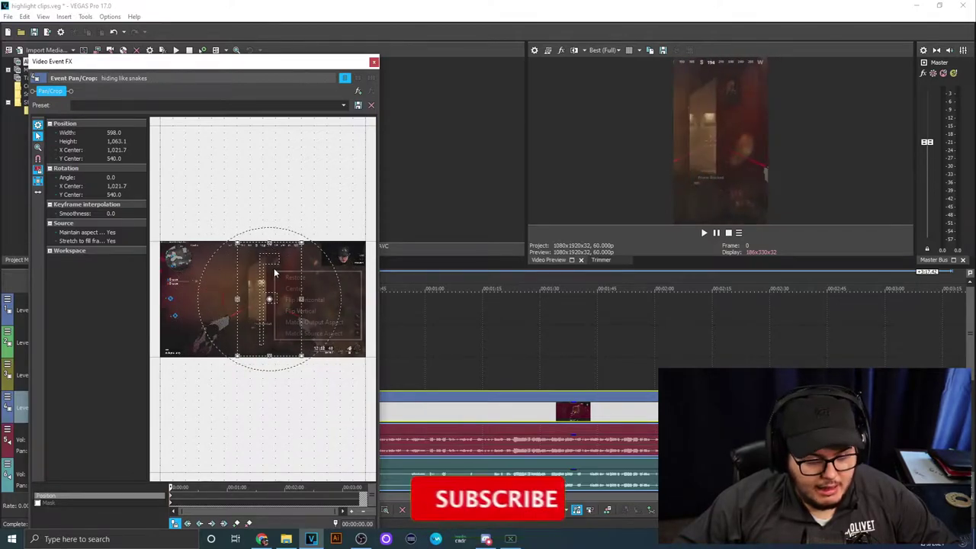
{"action": "left_click", "coordinate": [295, 288]}
{"action": "right_click", "coordinate": [276, 284]}
{"action": "left_click", "coordinate": [317, 334]}
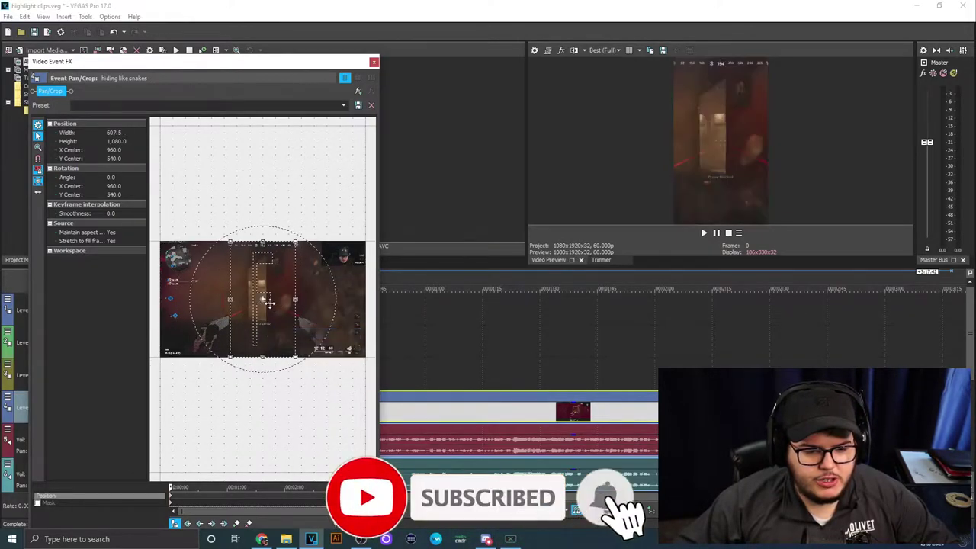
Shift the crop frame to an X center of 950.5, then restore the full frame and close Event Pan/Crop.
{"action": "mouse_move", "coordinate": [263, 305]}
{"action": "left_mouse_down"}
{"action": "mouse_move", "coordinate": [301, 305]}
{"action": "mouse_move", "coordinate": [247, 299]}
{"action": "mouse_move", "coordinate": [262, 296]}
{"action": "left_mouse_up"}
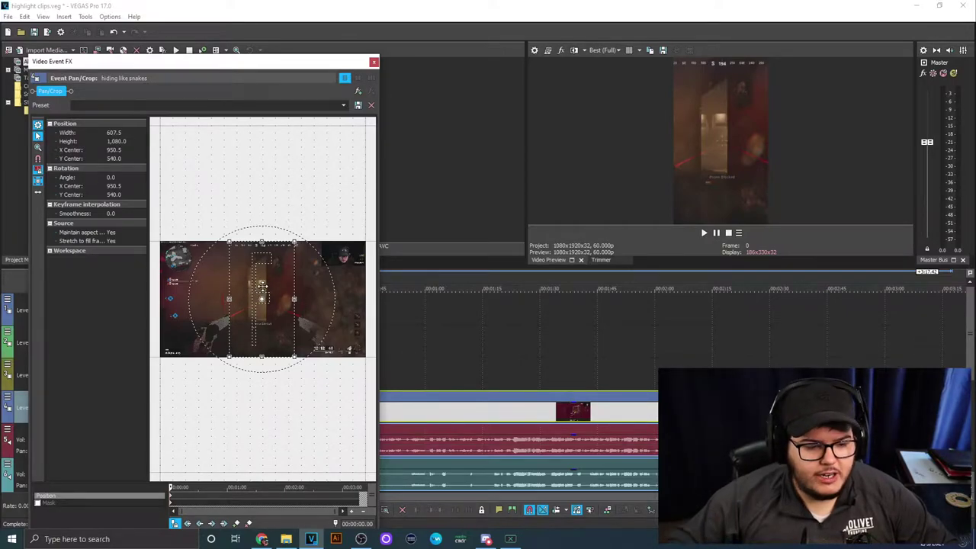
{"action": "right_click", "coordinate": [261, 286]}
{"action": "left_click", "coordinate": [272, 291]}
{"action": "left_click", "coordinate": [373, 62]}
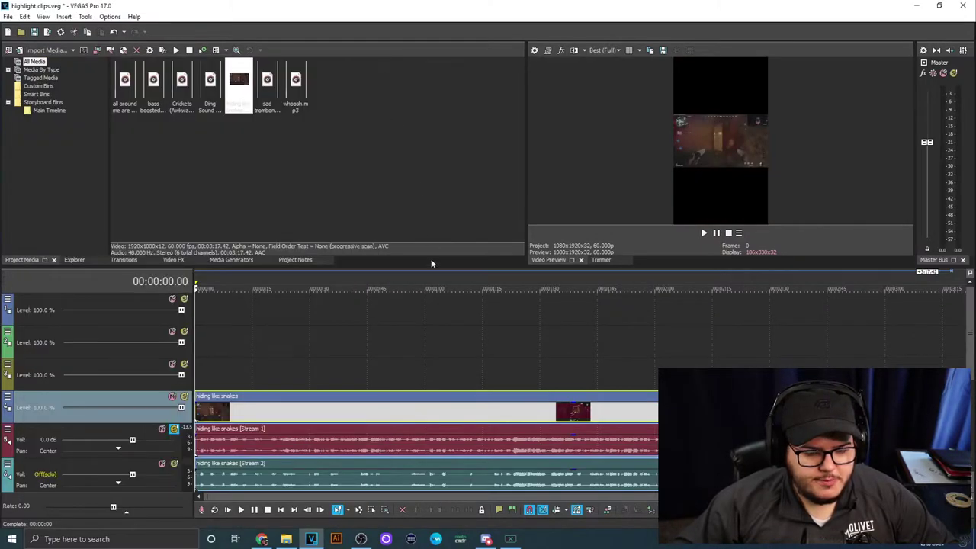
Delete the Stream 2 and Stream 3 audio events of the hiding like snakes clip.
{"action": "left_click", "coordinate": [399, 412]}
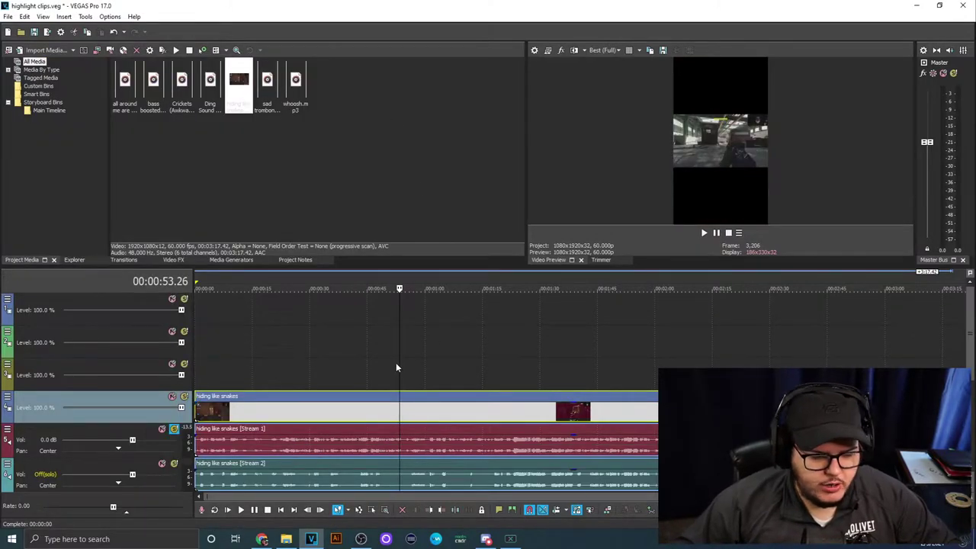
{"action": "scroll", "coordinate": [385, 378], "scroll_direction": "down", "scroll_amount": 2}
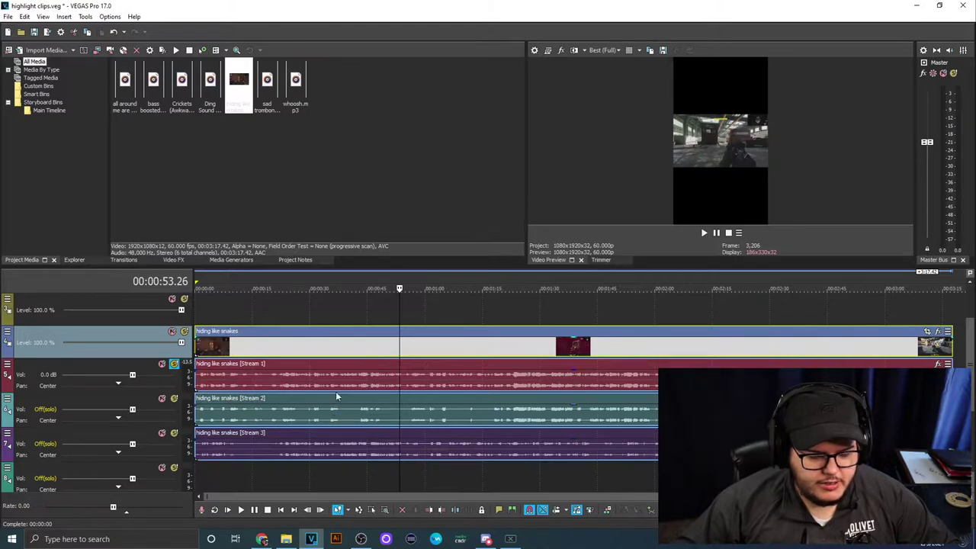
{"action": "left_click", "coordinate": [352, 418]}
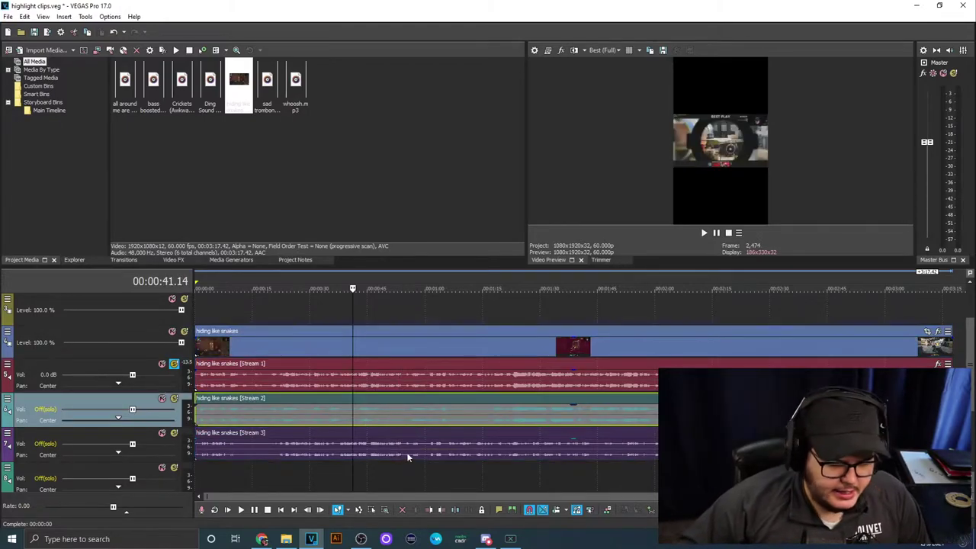
{"action": "key", "text": "Delete"}
{"action": "left_click", "coordinate": [416, 416]}
{"action": "left_click", "coordinate": [381, 446]}
{"action": "key", "text": "Delete"}
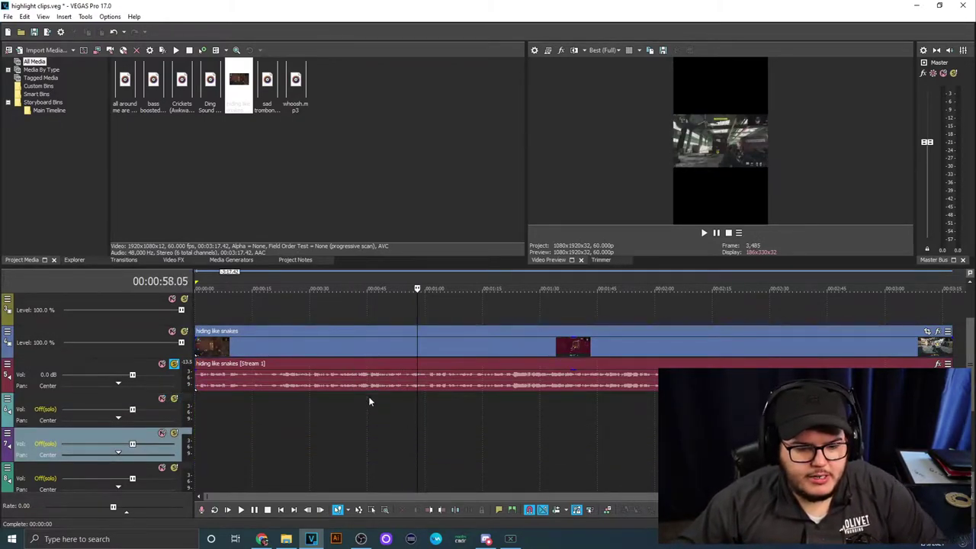
Save the highlight clips project.
{"action": "scroll", "coordinate": [381, 386], "scroll_direction": "up", "scroll_amount": 1}
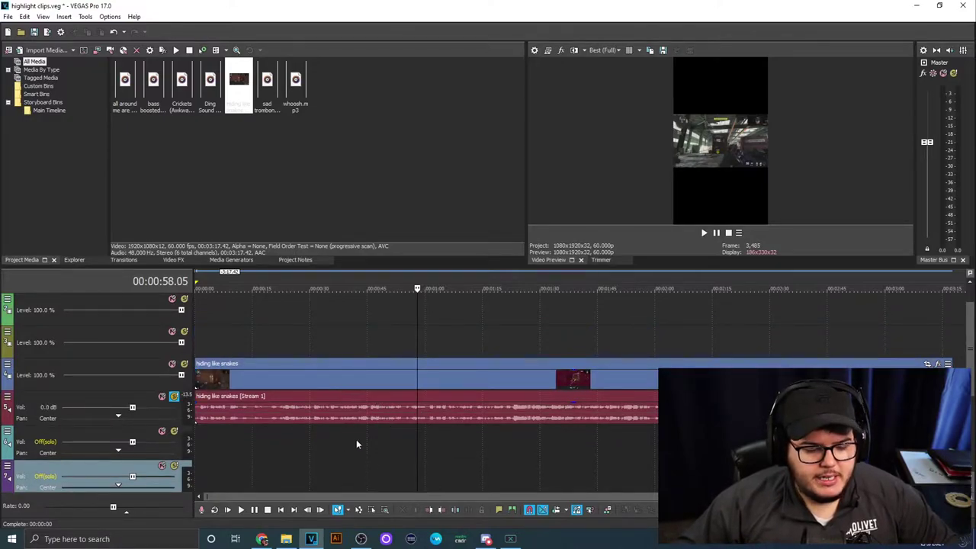
{"action": "scroll", "coordinate": [356, 439], "scroll_direction": "down", "scroll_amount": 2}
{"action": "scroll", "coordinate": [351, 437], "scroll_direction": "up", "scroll_amount": 1}
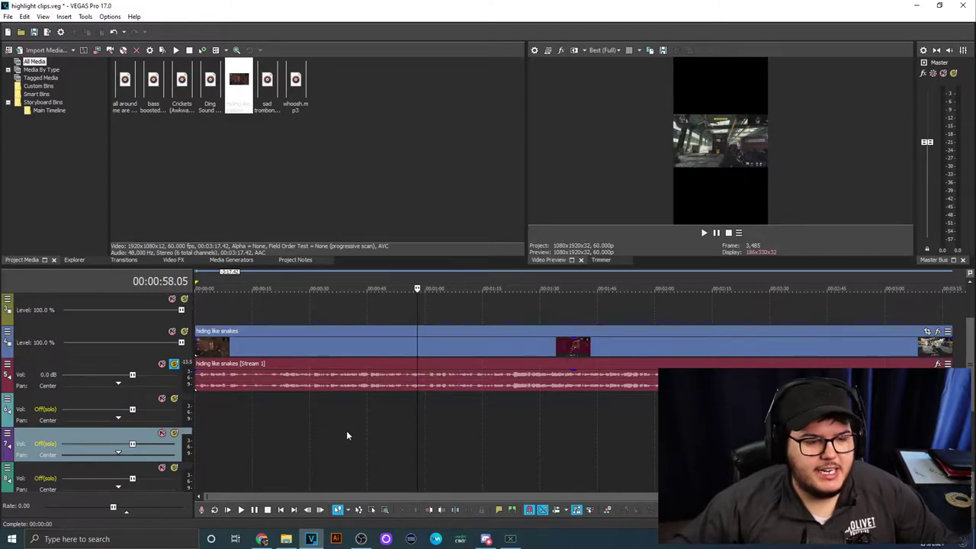
{"action": "left_click", "coordinate": [35, 32]}
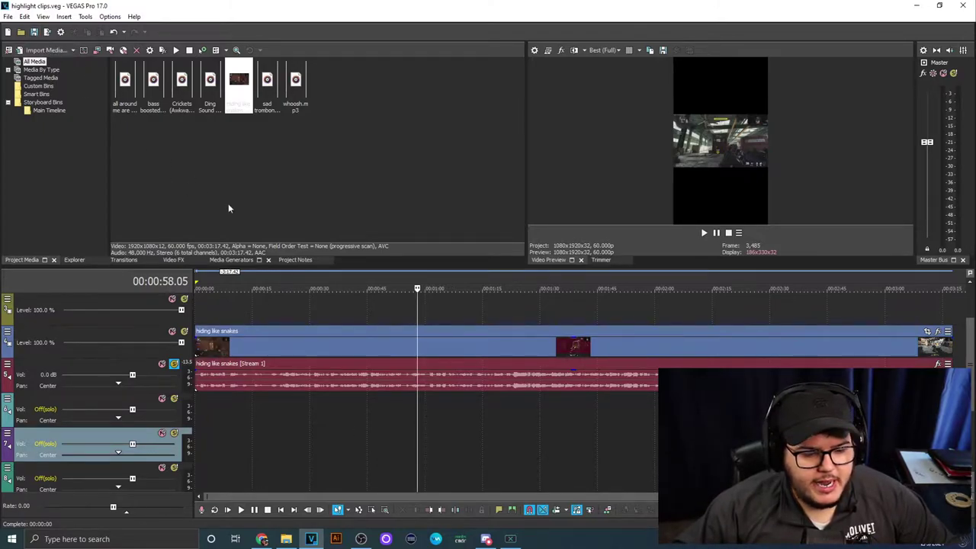
Duplicate the hiding like snakes video event onto tracks 3 and 2, aligned with the original at the timeline start.
{"action": "left_click_drag", "start_coordinate": [471, 332], "coordinate": [475, 351]}
{"action": "left_click", "coordinate": [466, 365]}
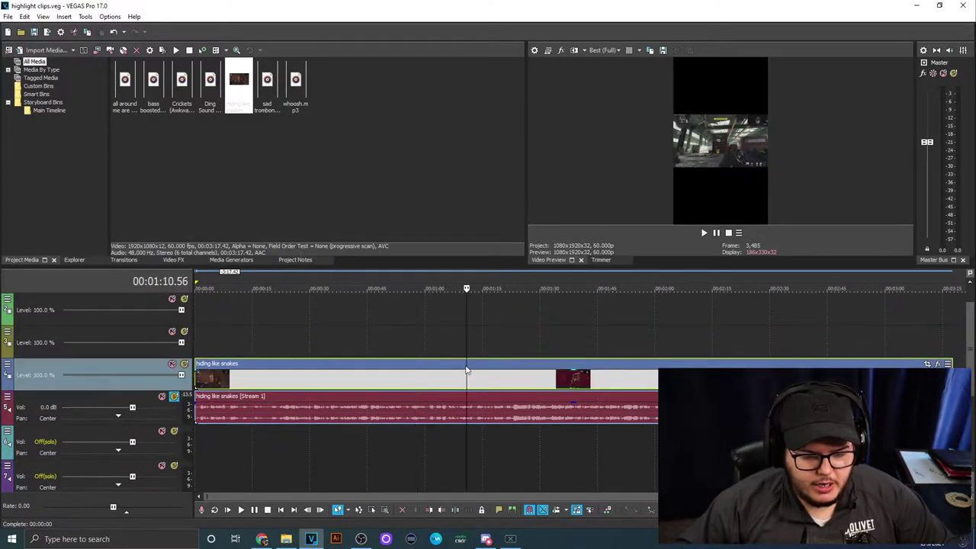
{"action": "left_click_drag", "start_coordinate": [480, 366], "coordinate": [408, 370]}
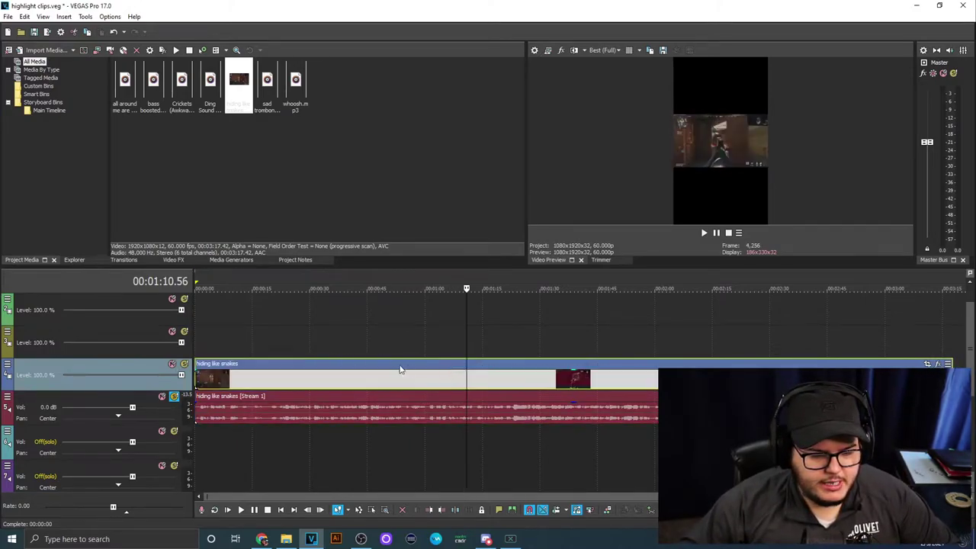
{"action": "left_click", "coordinate": [385, 385]}
{"action": "left_click_drag", "start_coordinate": [481, 374], "coordinate": [501, 359]}
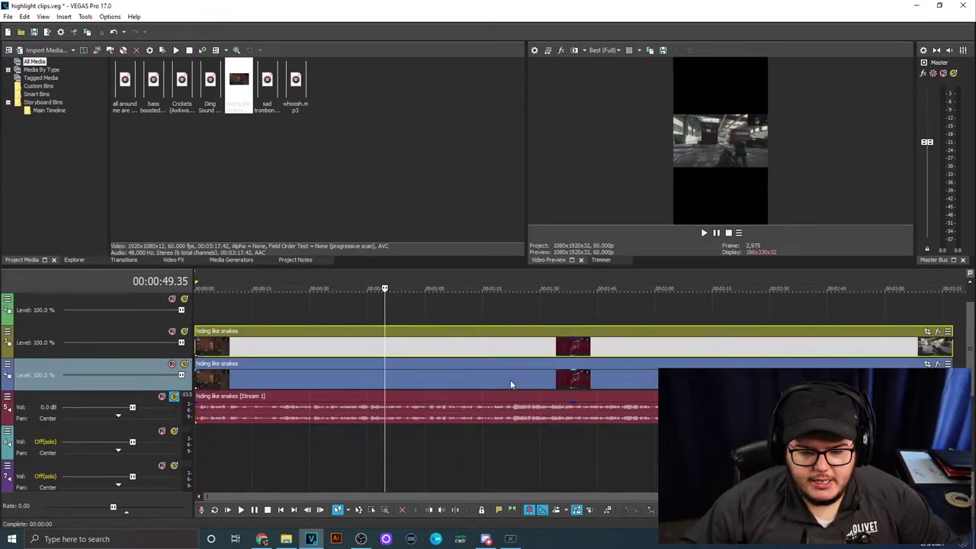
{"action": "left_click_drag", "start_coordinate": [511, 342], "coordinate": [501, 317]}
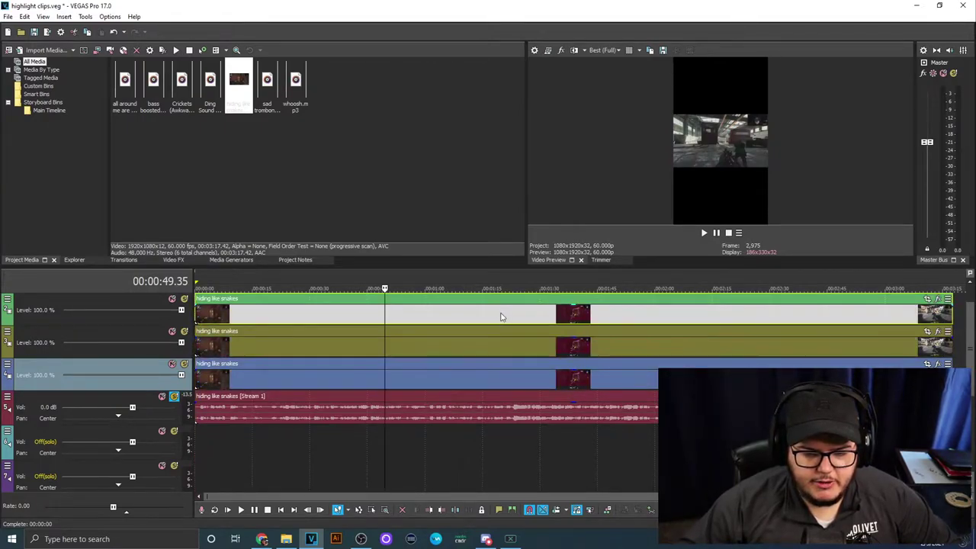
Select the Stream 1 audio event and all three video events, and group them together.
{"action": "left_click", "coordinate": [501, 412]}
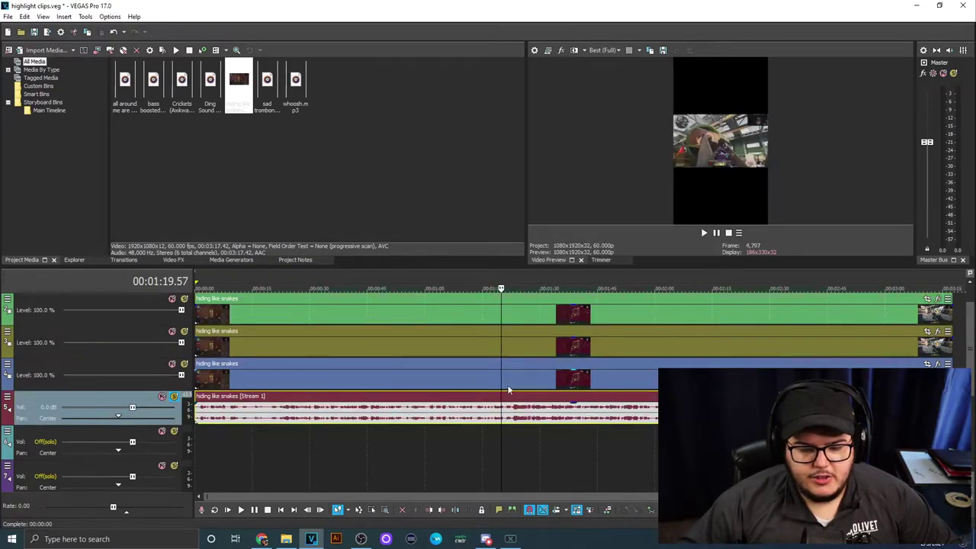
{"action": "left_click", "coordinate": [514, 379], "text": "ctrl"}
{"action": "left_click", "coordinate": [525, 348], "text": "ctrl"}
{"action": "left_click", "coordinate": [532, 321], "text": "ctrl"}
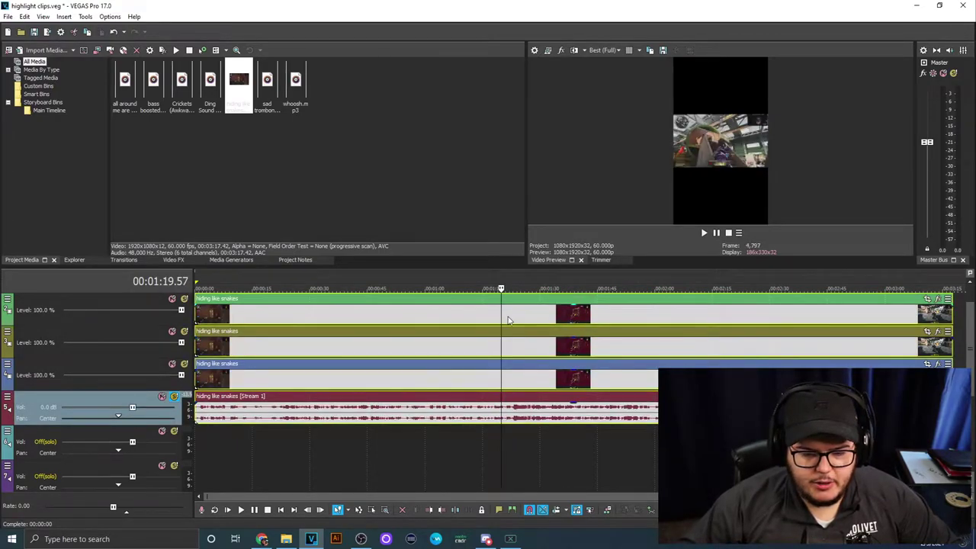
{"action": "right_click", "coordinate": [508, 321]}
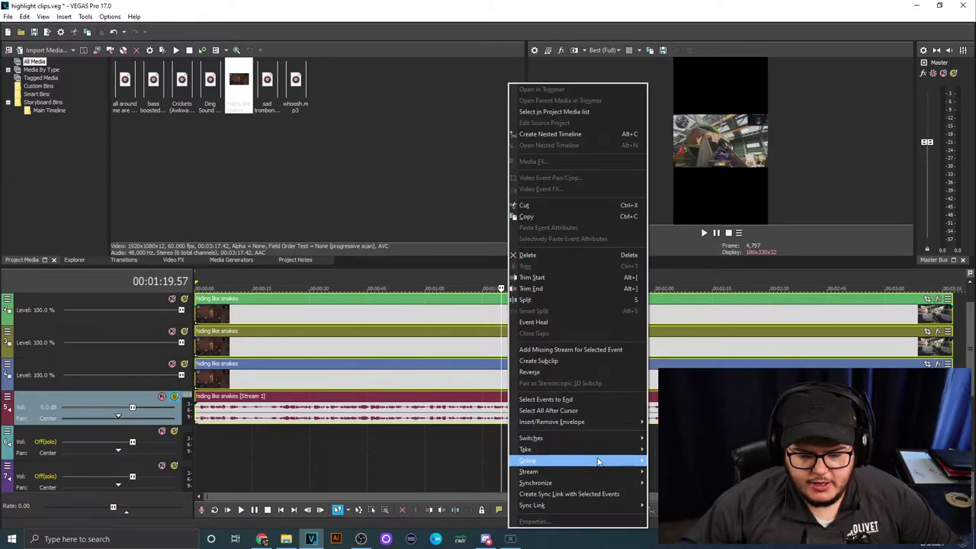
{"action": "left_click", "coordinate": [460, 322]}
Test the group by moving it about 12.36 seconds along the timeline and returning it with the playhead to the start.
{"action": "left_click_drag", "start_coordinate": [460, 323], "coordinate": [508, 322]}
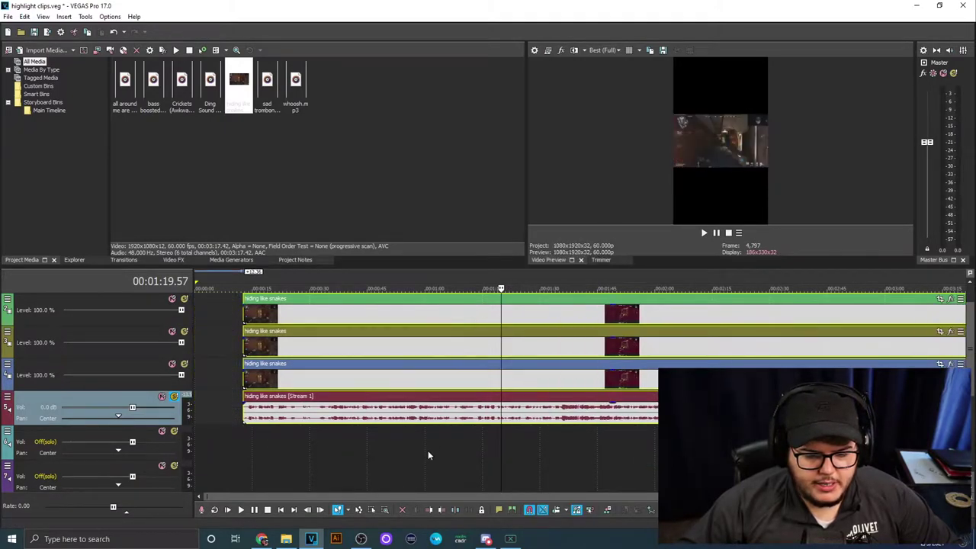
{"action": "left_click", "coordinate": [428, 455]}
{"action": "left_click_drag", "start_coordinate": [448, 377], "coordinate": [401, 377]}
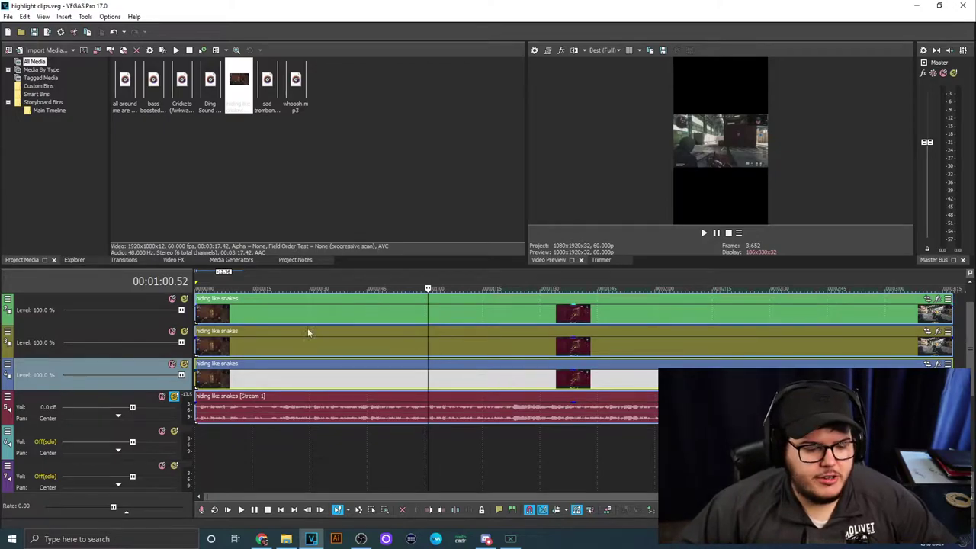
{"action": "left_click", "coordinate": [198, 365]}
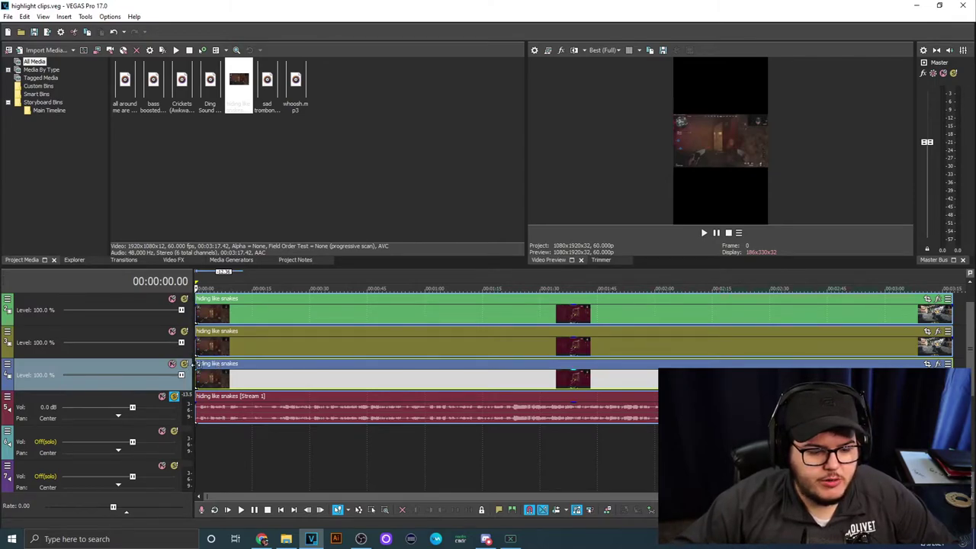
Crop the track 4 hiding like snakes event to match the output aspect so it fills the vertical frame.
{"action": "left_click", "coordinate": [928, 364]}
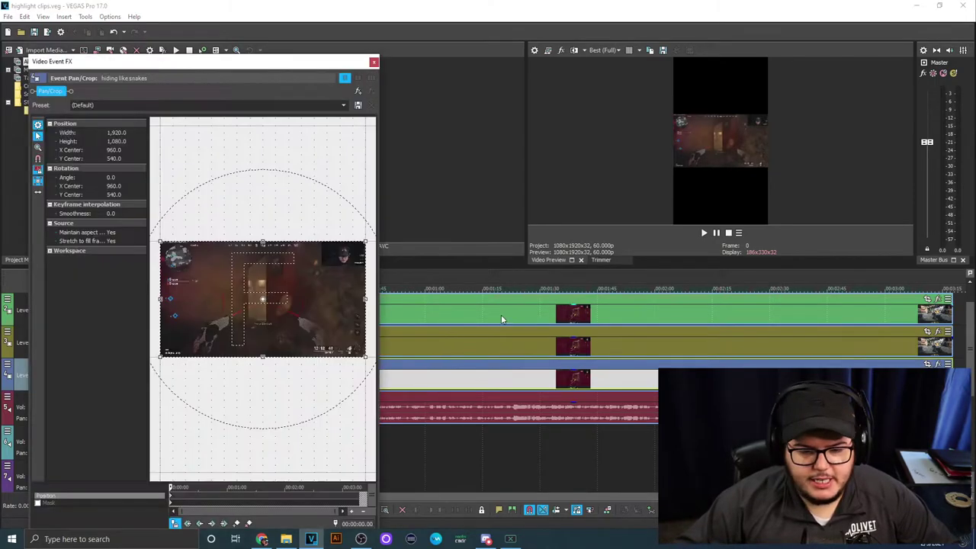
{"action": "right_click", "coordinate": [284, 308]}
{"action": "left_click", "coordinate": [327, 372]}
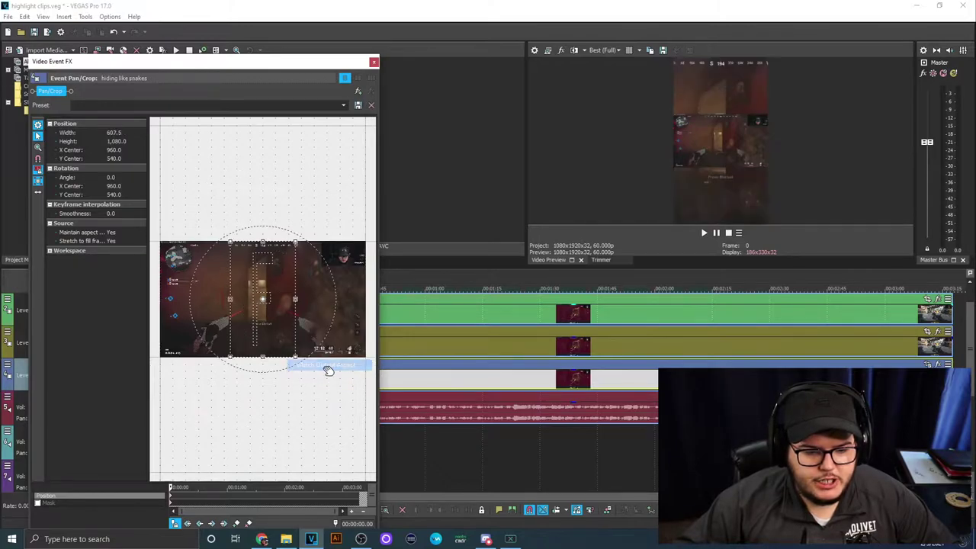
{"action": "right_click", "coordinate": [282, 302]}
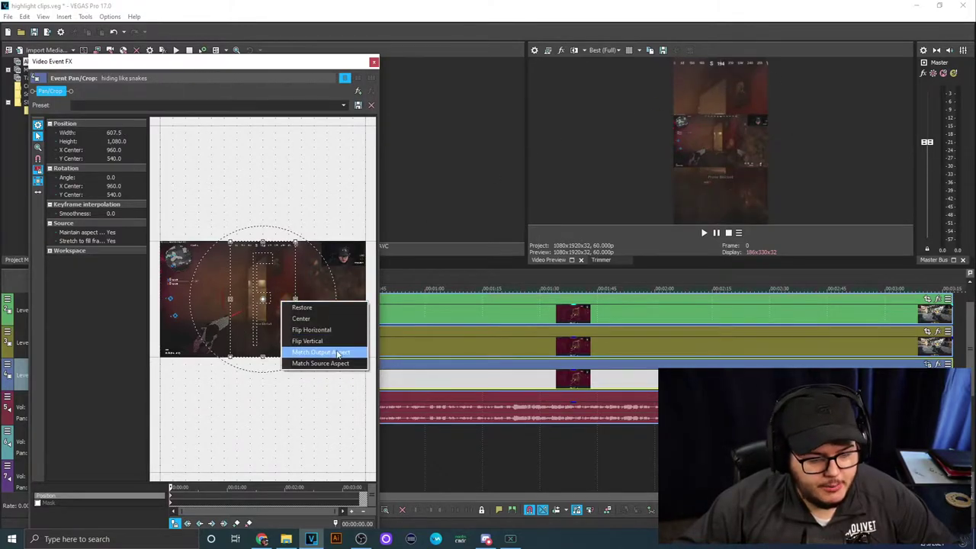
{"action": "left_click", "coordinate": [713, 129]}
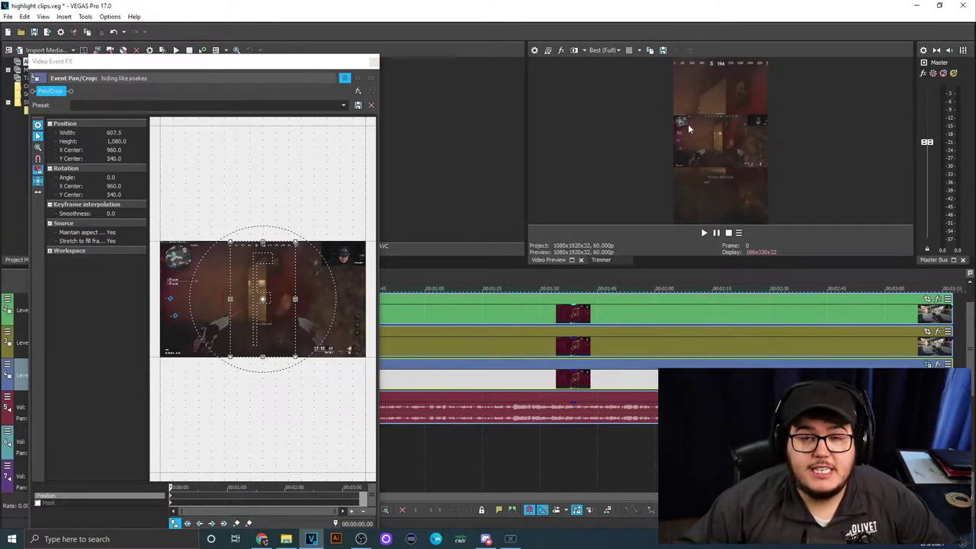
{"action": "left_click", "coordinate": [374, 62]}
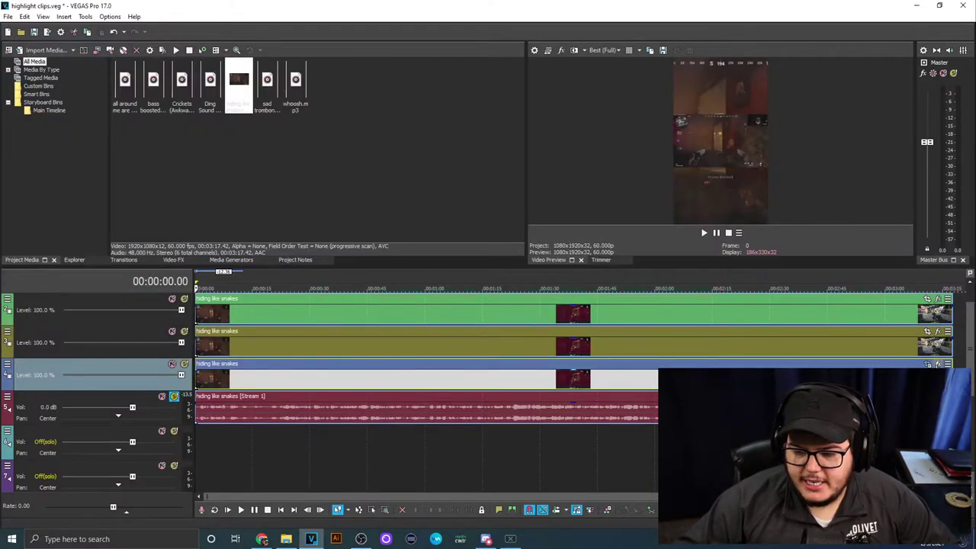
Add the VEGAS Gaussian Blur effect with its default settings to the track 4 background event.
{"action": "left_click", "coordinate": [938, 364]}
{"action": "double_click", "coordinate": [391, 195]}
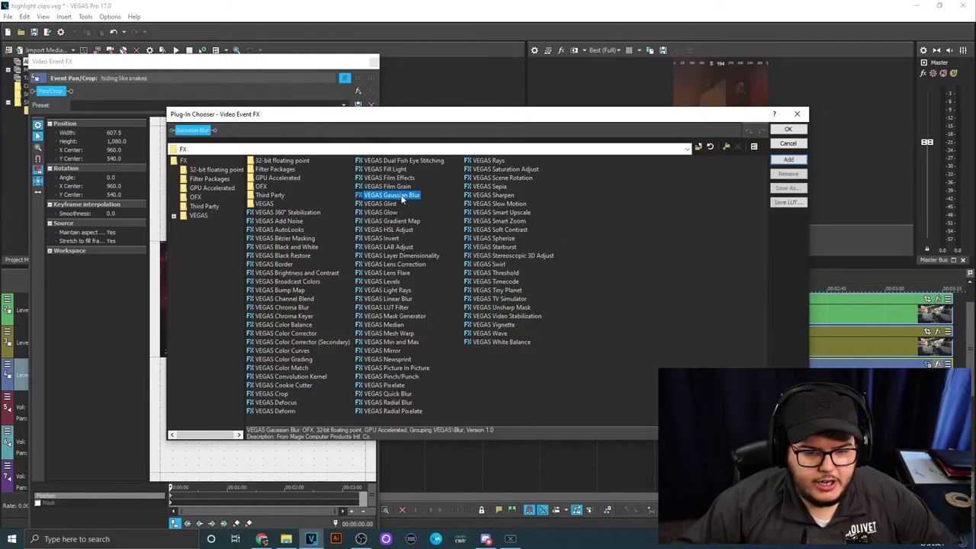
{"action": "left_click", "coordinate": [787, 128]}
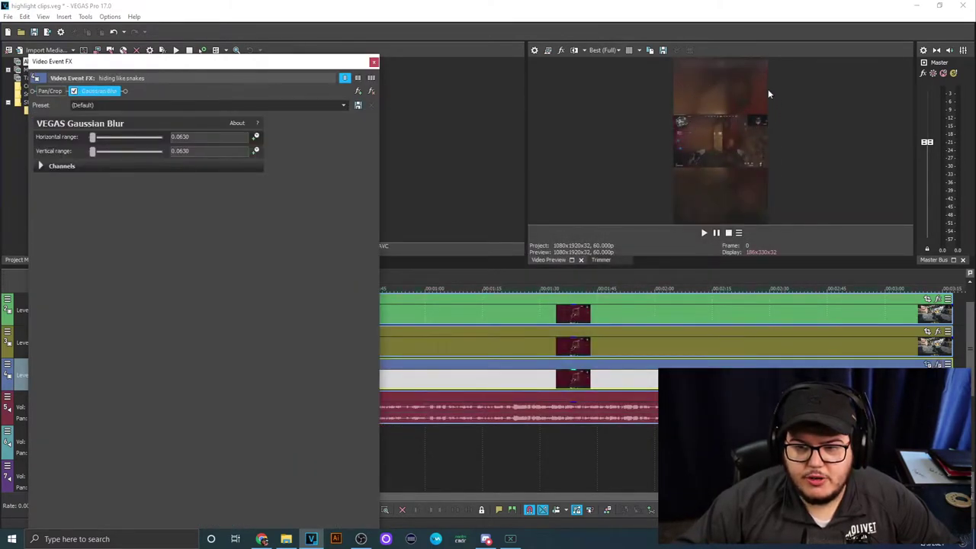
{"action": "left_click", "coordinate": [373, 62]}
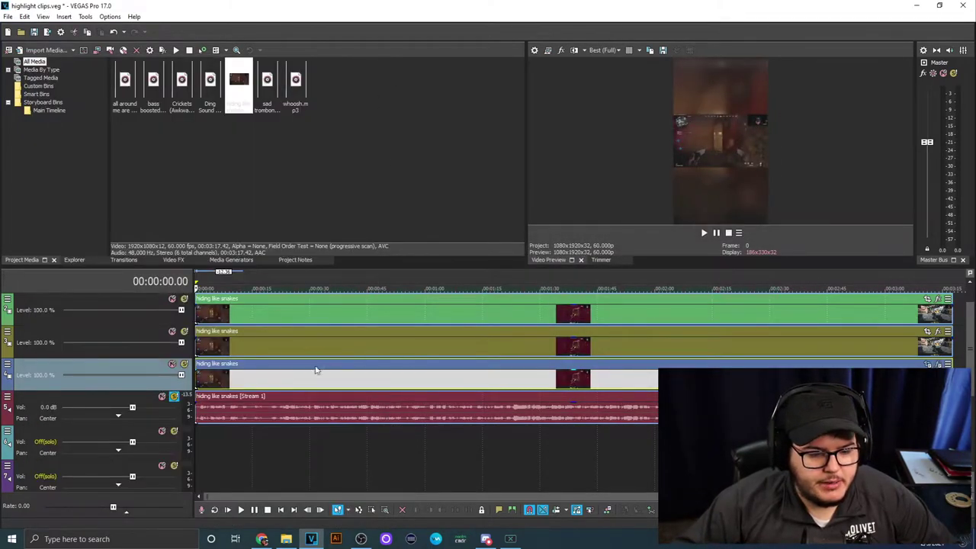
Apply the tiktok gameplay Pan/Crop preset to the track 3 event.
{"action": "left_click", "coordinate": [468, 350]}
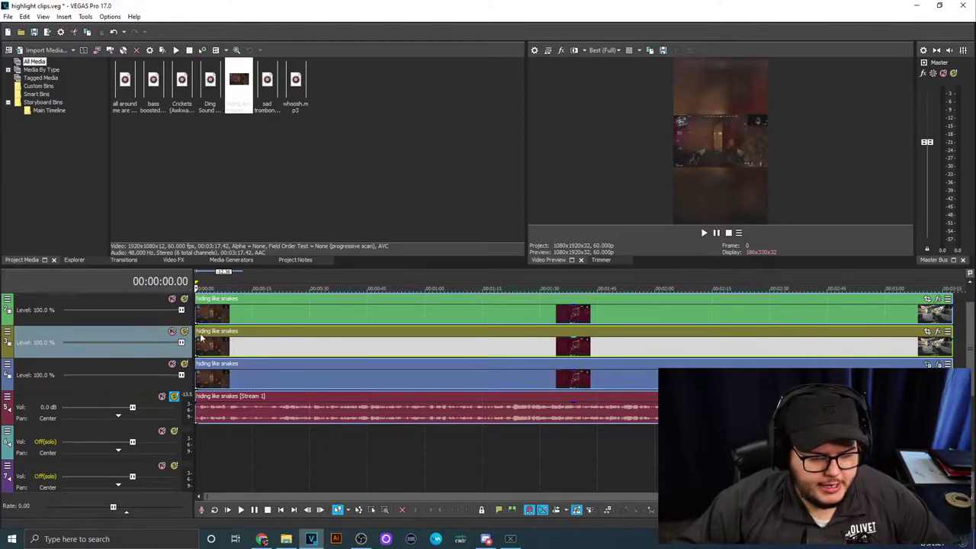
{"action": "left_click", "coordinate": [927, 332]}
{"action": "left_click", "coordinate": [343, 105]}
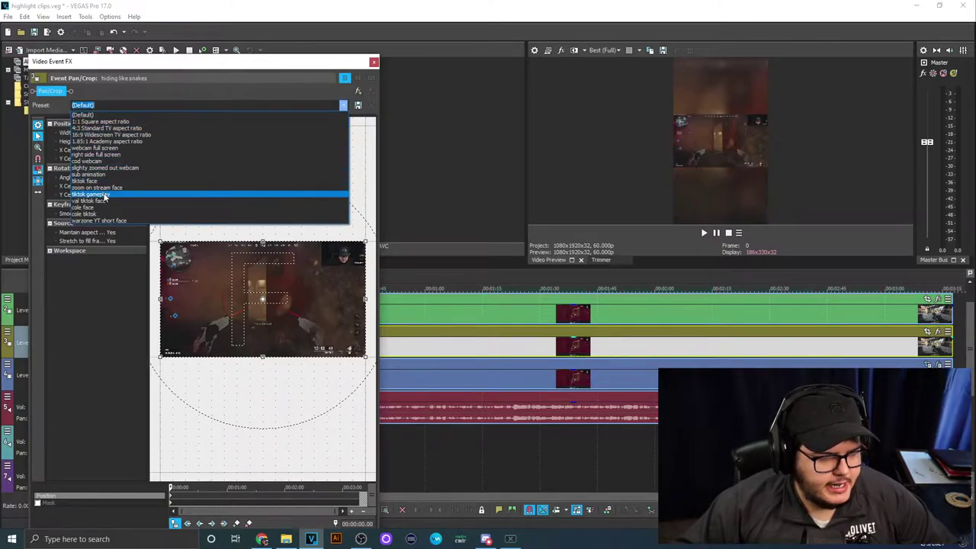
{"action": "left_click", "coordinate": [90, 194]}
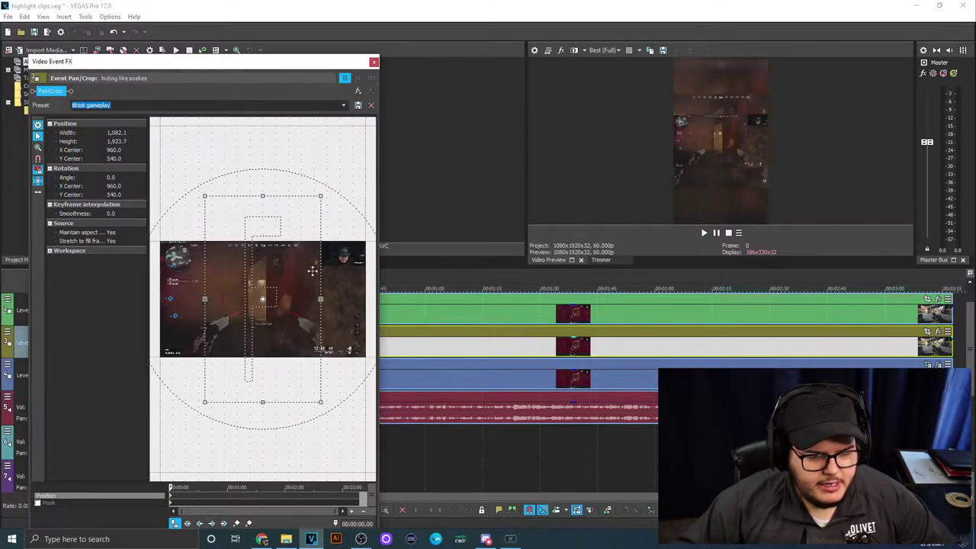
Examine where the gameplay crop frame's edge falls beside the webcam overlay, leaving the Pan/Crop settings unedited.
{"action": "scroll", "coordinate": [323, 262], "scroll_direction": "up", "scroll_amount": 3}
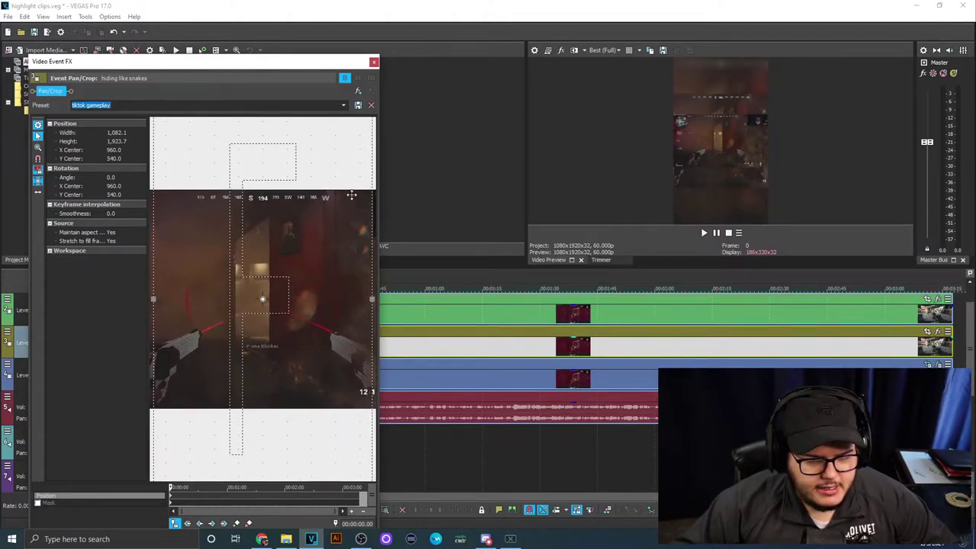
{"action": "scroll", "coordinate": [323, 274], "scroll_direction": "down", "scroll_amount": 3}
{"action": "left_click_drag", "start_coordinate": [359, 156], "coordinate": [259, 243]}
{"action": "scroll", "coordinate": [259, 244], "scroll_direction": "up", "scroll_amount": 3}
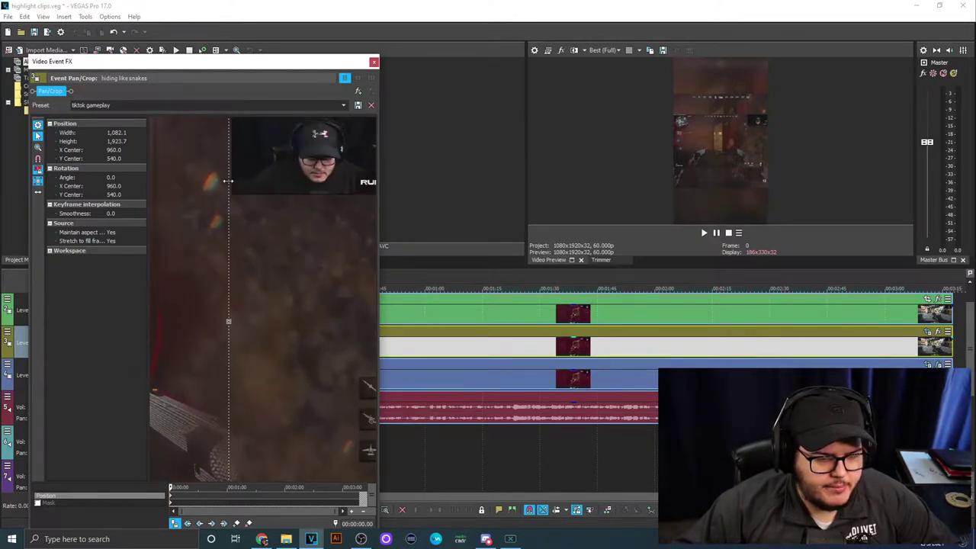
{"action": "scroll", "coordinate": [240, 183], "scroll_direction": "down", "scroll_amount": 3}
{"action": "left_click_drag", "start_coordinate": [347, 143], "coordinate": [263, 267]}
{"action": "left_click_drag", "start_coordinate": [341, 163], "coordinate": [367, 138]}
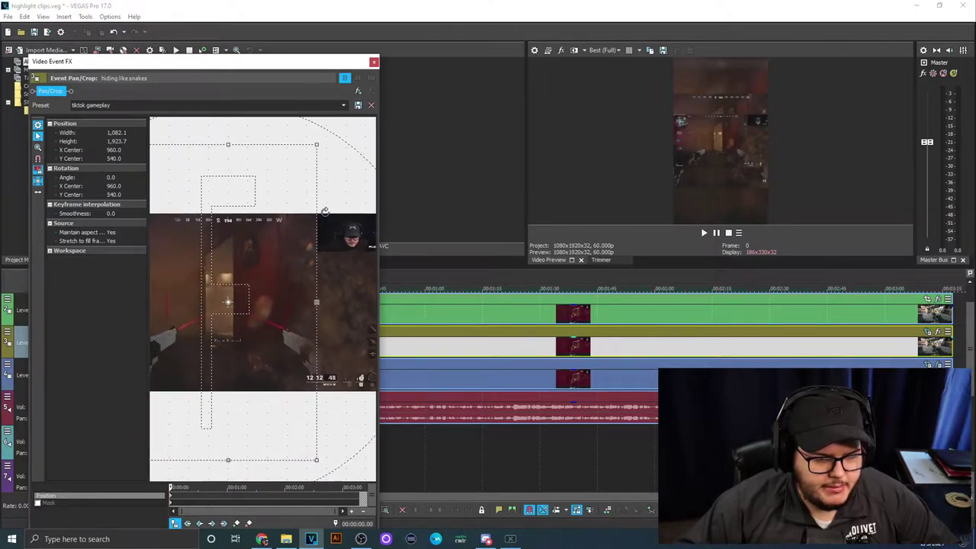
{"action": "scroll", "coordinate": [281, 289], "scroll_direction": "down", "scroll_amount": 3}
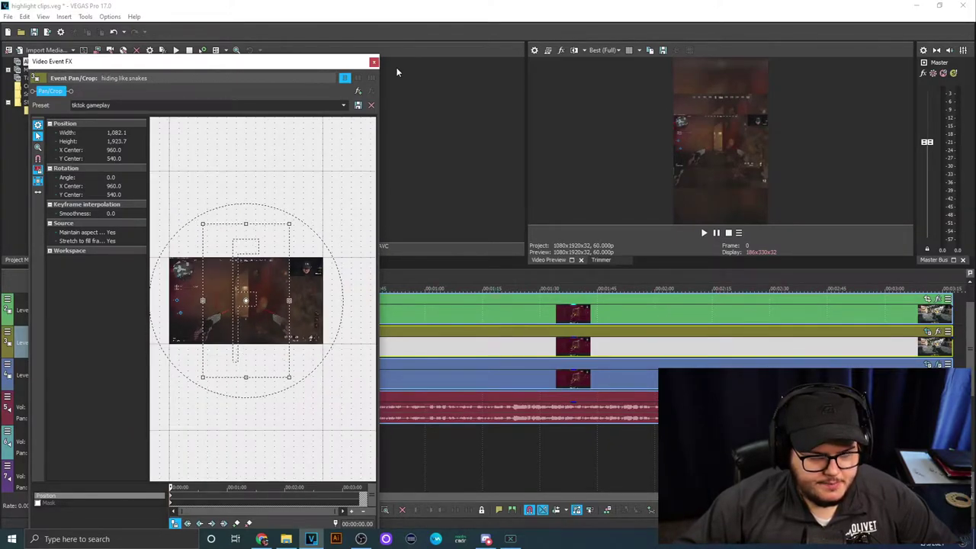
{"action": "left_click", "coordinate": [375, 62]}
Enable the Pan/Crop mask on the track 2 event and apply the tik tok face mask preset.
{"action": "left_click", "coordinate": [197, 302]}
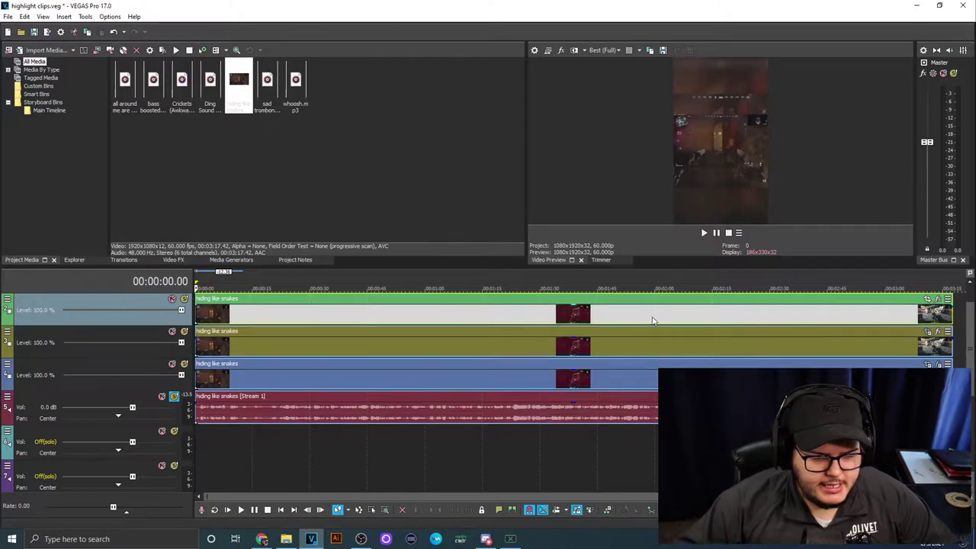
{"action": "left_click", "coordinate": [927, 298]}
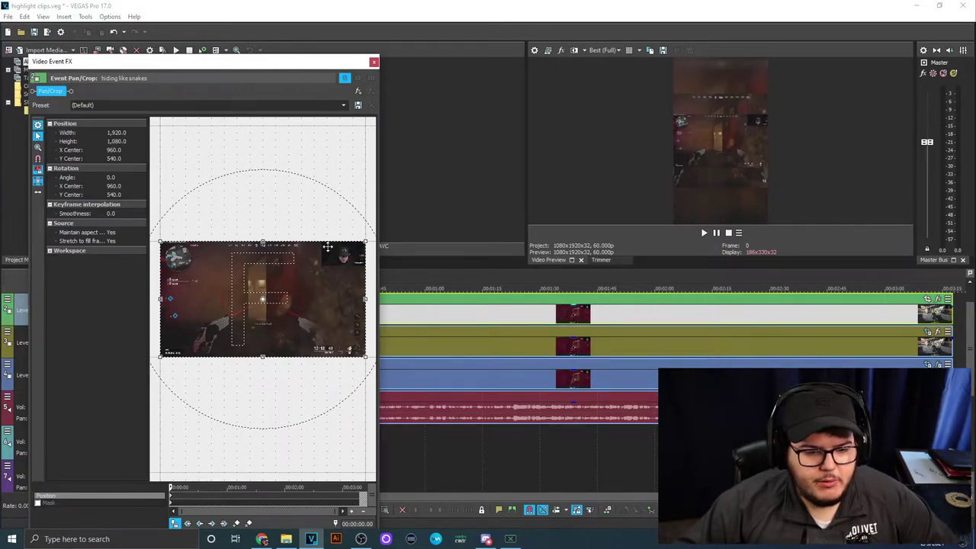
{"action": "left_click", "coordinate": [38, 504]}
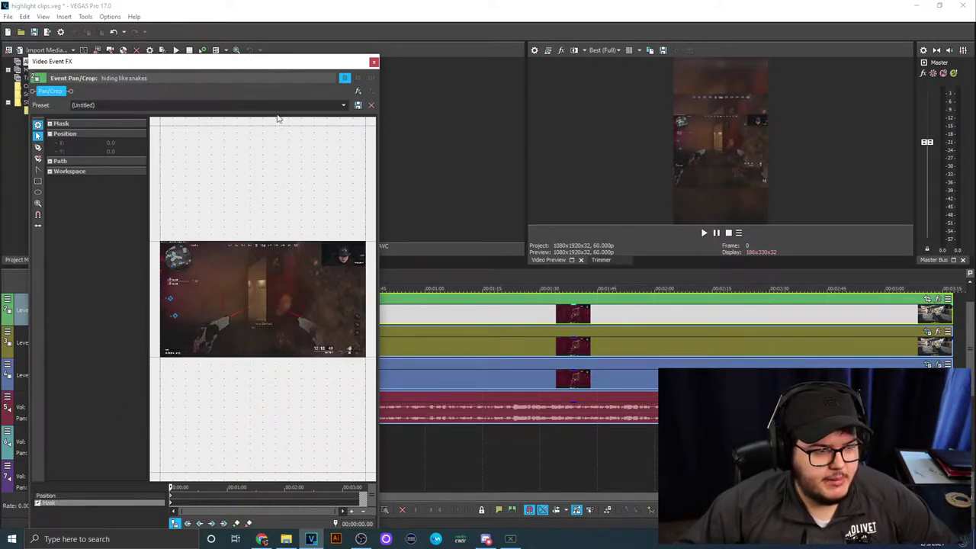
{"action": "left_click", "coordinate": [345, 105]}
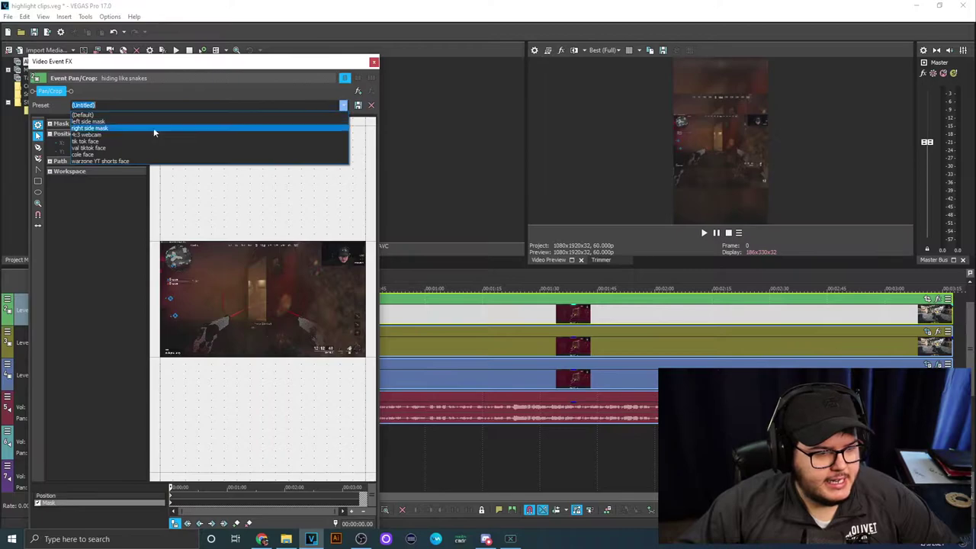
{"action": "left_click", "coordinate": [92, 142]}
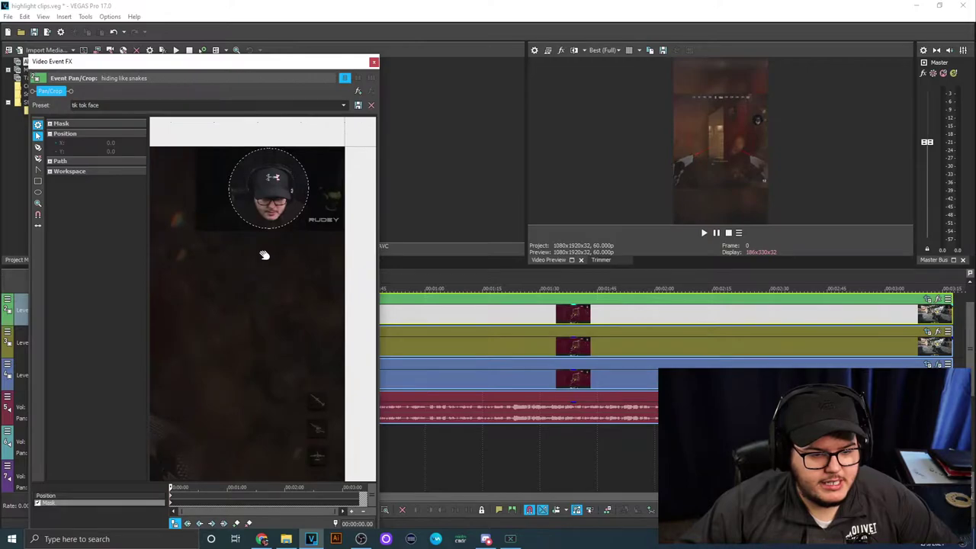
Shrink the circular face mask from its upper edge and recentre it over the webcam face at about X 1,716.6, Y 123.1.
{"action": "scroll", "coordinate": [264, 256], "scroll_direction": "up", "scroll_amount": 1}
{"action": "left_click", "coordinate": [251, 229]}
{"action": "left_click", "coordinate": [257, 229]}
{"action": "left_click", "coordinate": [296, 212]}
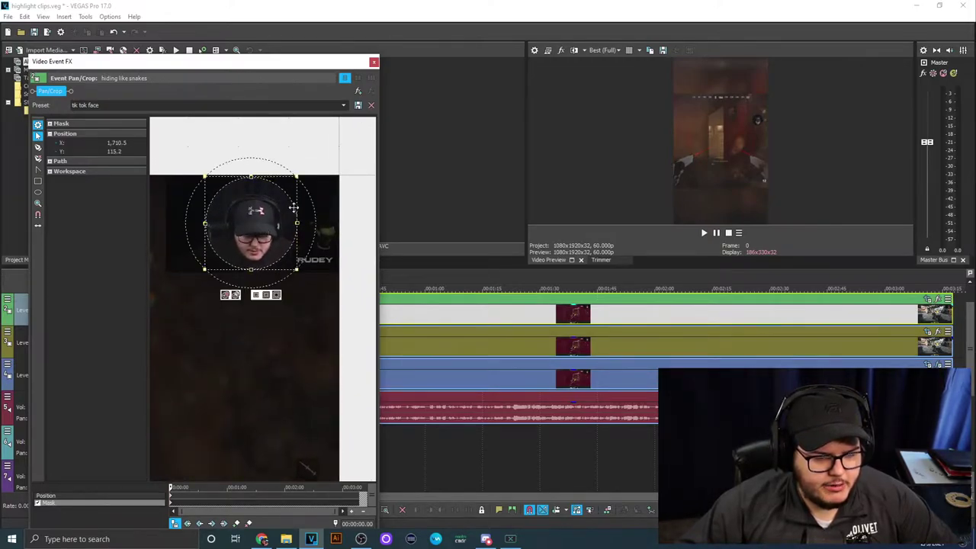
{"action": "left_click", "coordinate": [250, 180]}
{"action": "left_click", "coordinate": [255, 200]}
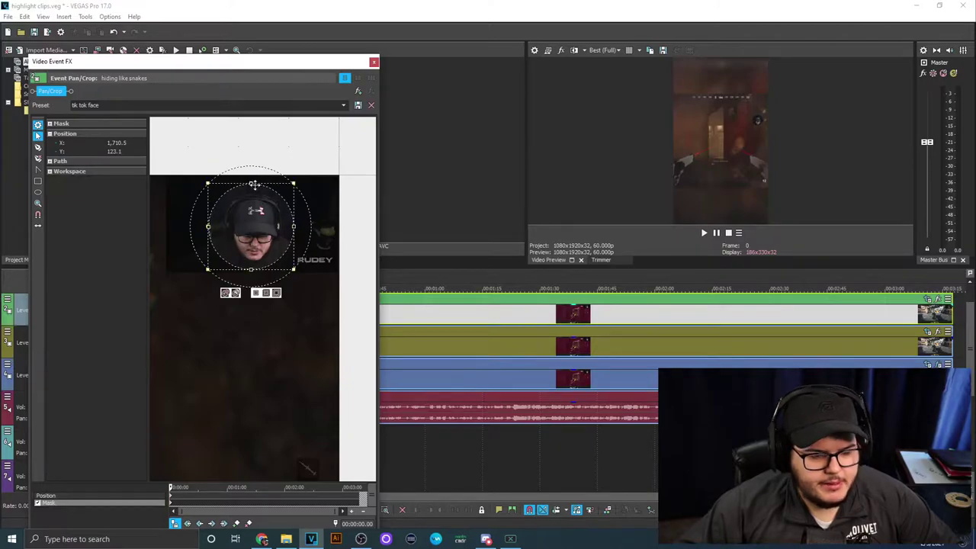
{"action": "left_click_drag", "start_coordinate": [256, 200], "coordinate": [261, 202]}
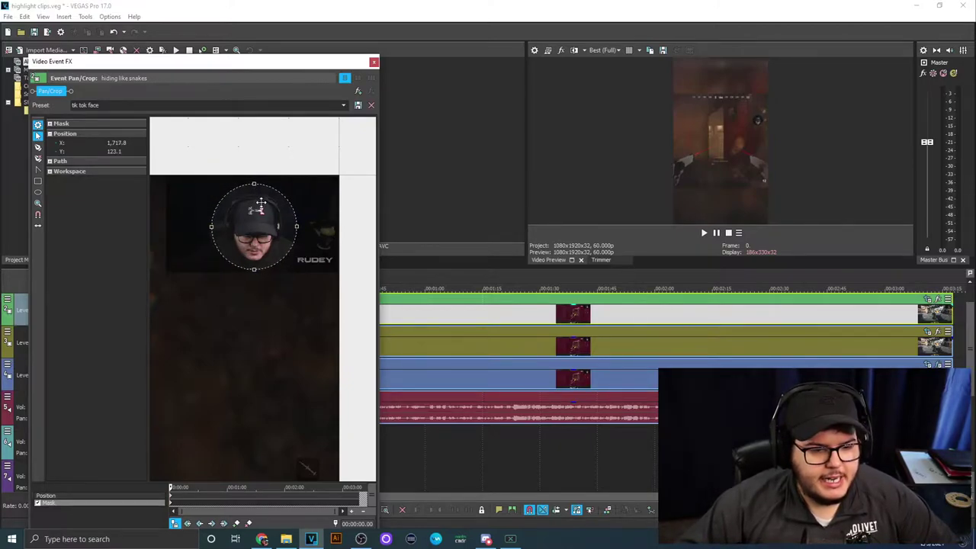
{"action": "left_click", "coordinate": [260, 204]}
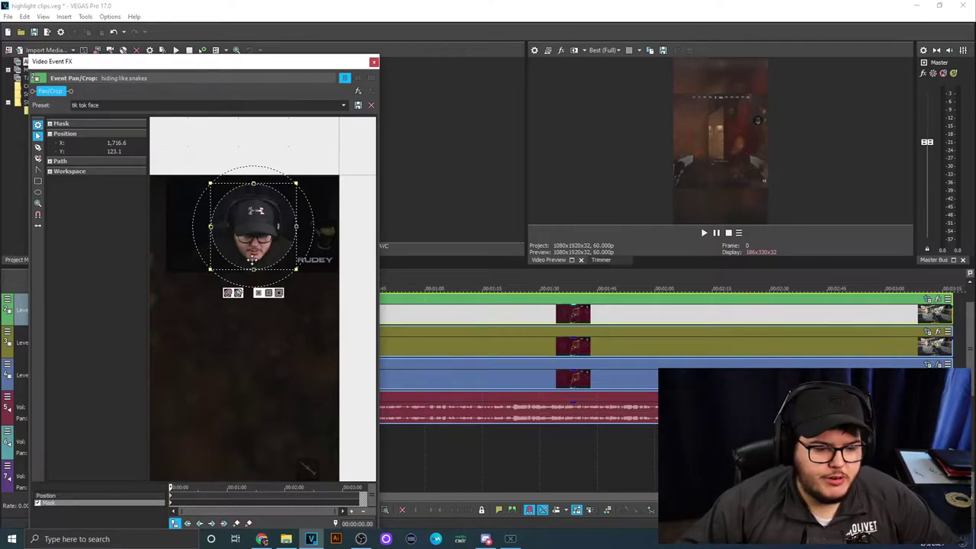
Apply the tiktok face position preset to the track 2 event so the masked webcam sits above the gameplay.
{"action": "left_click", "coordinate": [81, 497]}
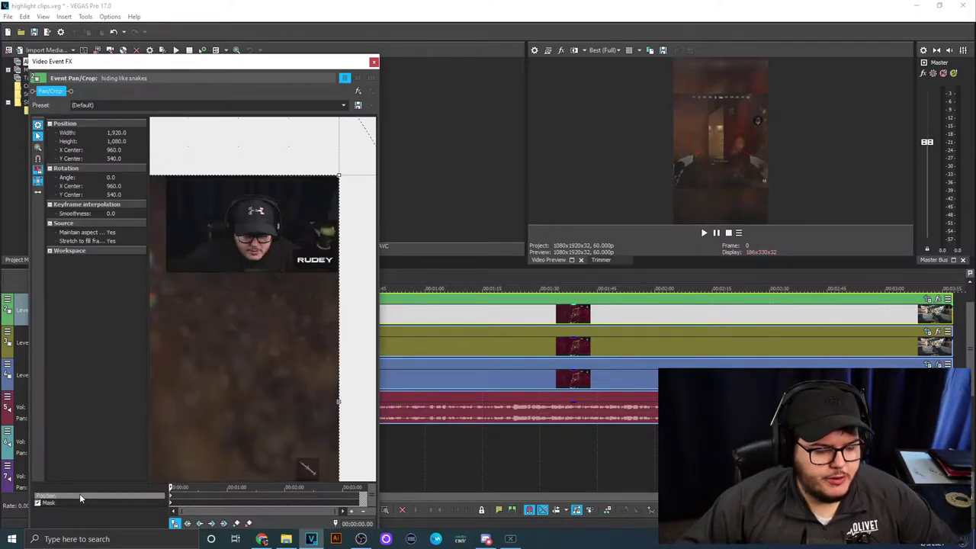
{"action": "scroll", "coordinate": [284, 214], "scroll_direction": "down", "scroll_amount": 4}
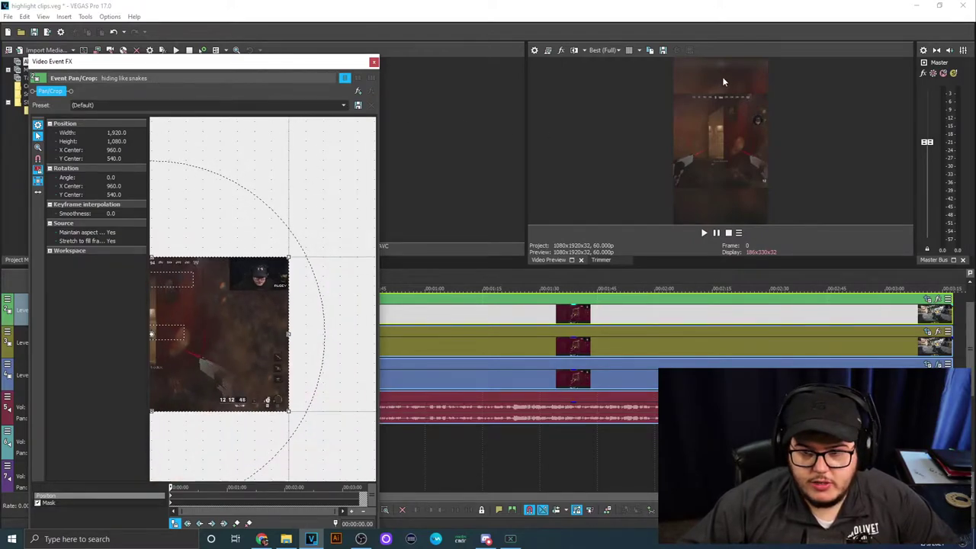
{"action": "left_click", "coordinate": [346, 105]}
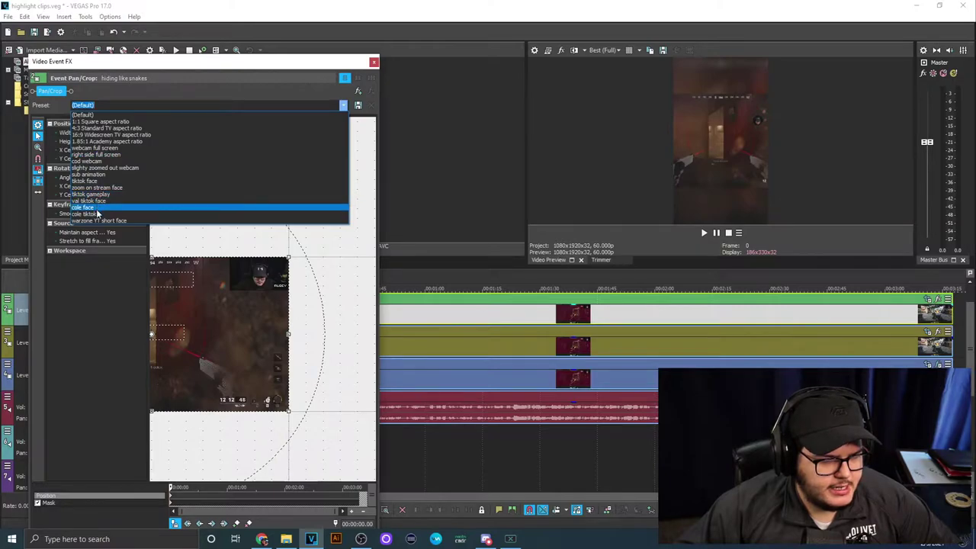
{"action": "left_click", "coordinate": [94, 181]}
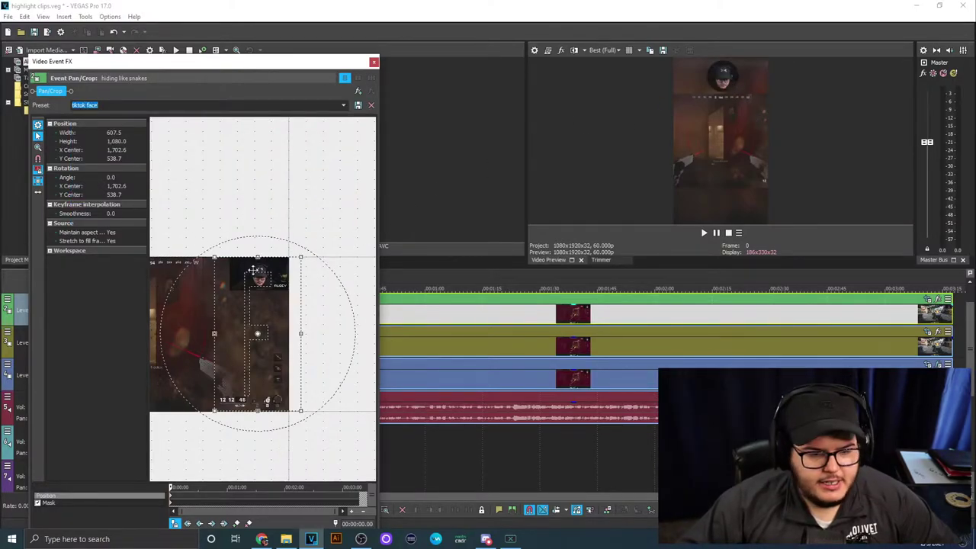
Resize the webcam crop frame to about 547.5 by 973.4, centre it near X 1,716.8, Y 499.6, and save the project.
{"action": "left_click", "coordinate": [257, 257]}
{"action": "left_click_drag", "start_coordinate": [258, 257], "coordinate": [261, 279]}
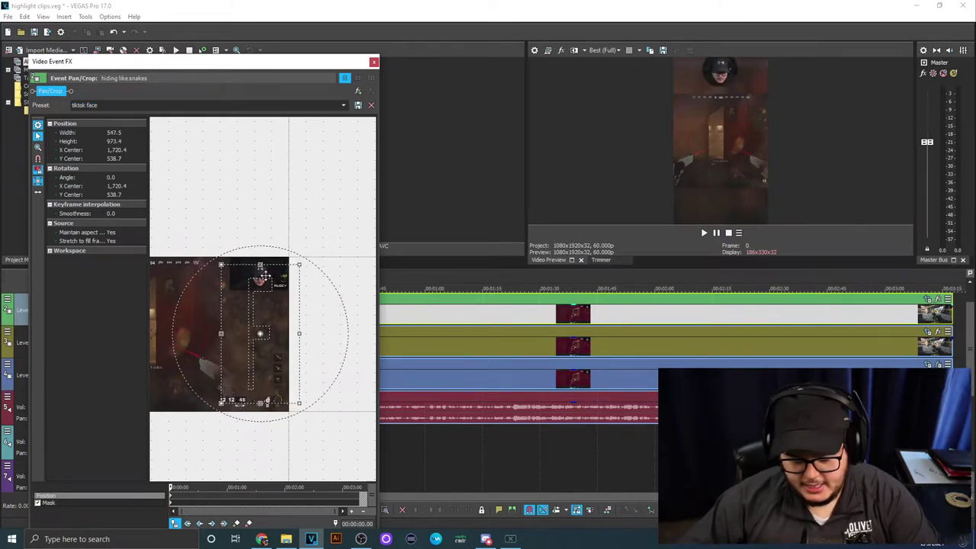
{"action": "left_click_drag", "start_coordinate": [320, 307], "coordinate": [320, 297]}
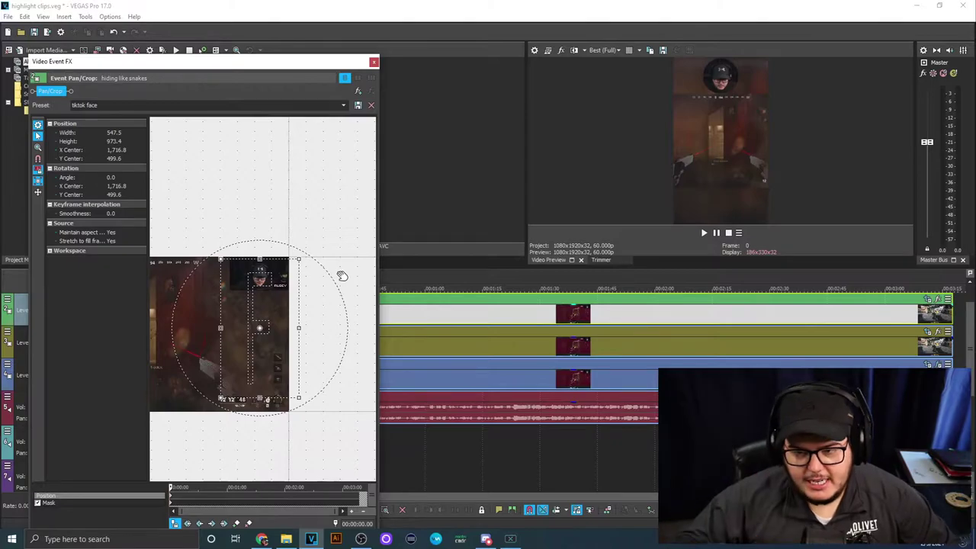
{"action": "left_click", "coordinate": [373, 61]}
{"action": "left_click", "coordinate": [34, 32]}
Play a short section from about 1:36 to check the stacked vertical layout.
{"action": "scroll", "coordinate": [461, 320], "scroll_direction": "down", "scroll_amount": 2}
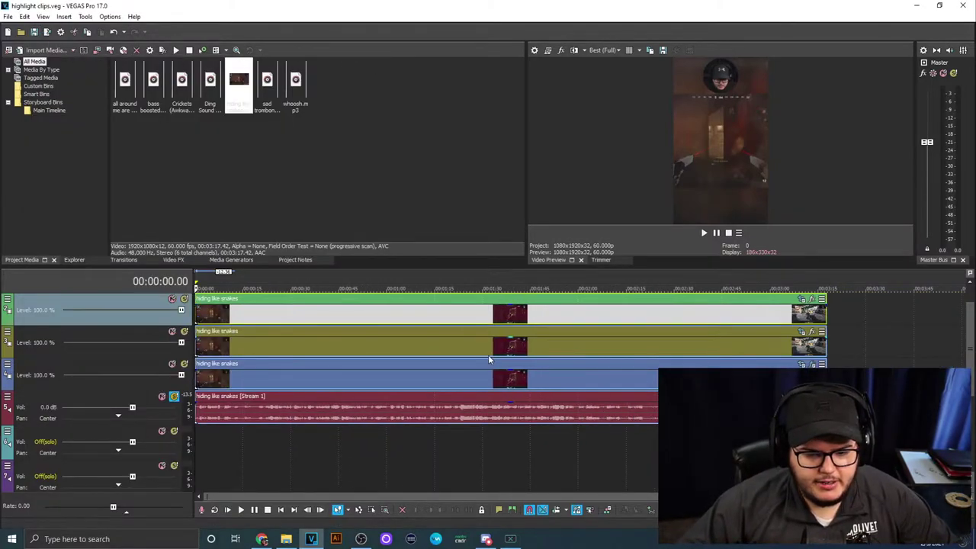
{"action": "left_click", "coordinate": [502, 347]}
{"action": "key", "text": "space"}
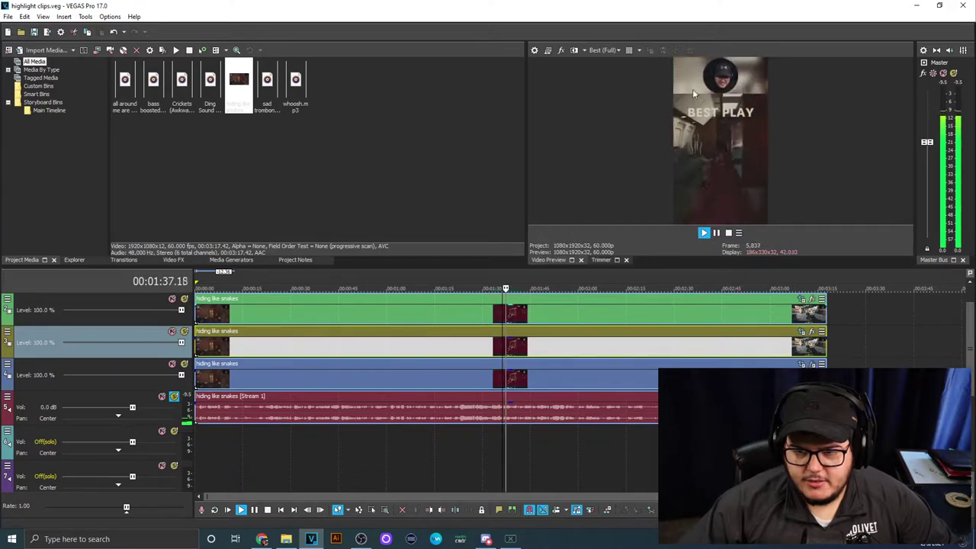
{"action": "key", "text": "space"}
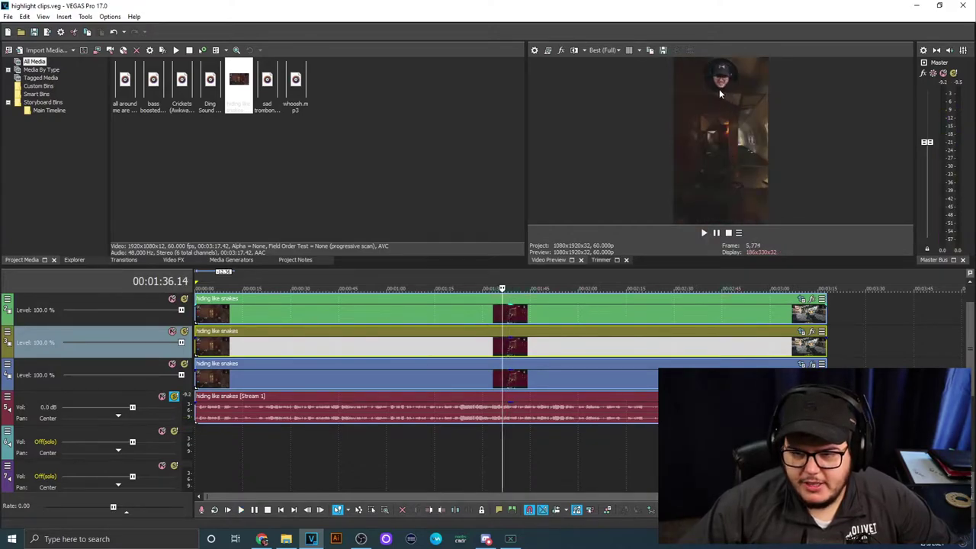
Enlarge the track 2 webcam crop frame to about 563.5 by 1,001.8 with Y center 513.8, and check the layout at about 1:40.
{"action": "left_click", "coordinate": [199, 313]}
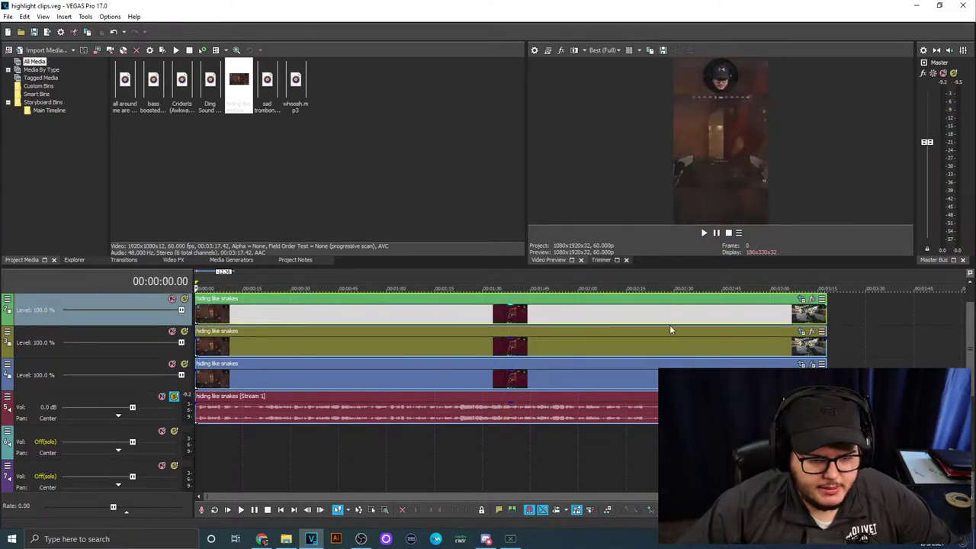
{"action": "left_click", "coordinate": [802, 300]}
{"action": "left_click_drag", "start_coordinate": [340, 293], "coordinate": [340, 295]}
{"action": "key", "text": "ctrl+z"}
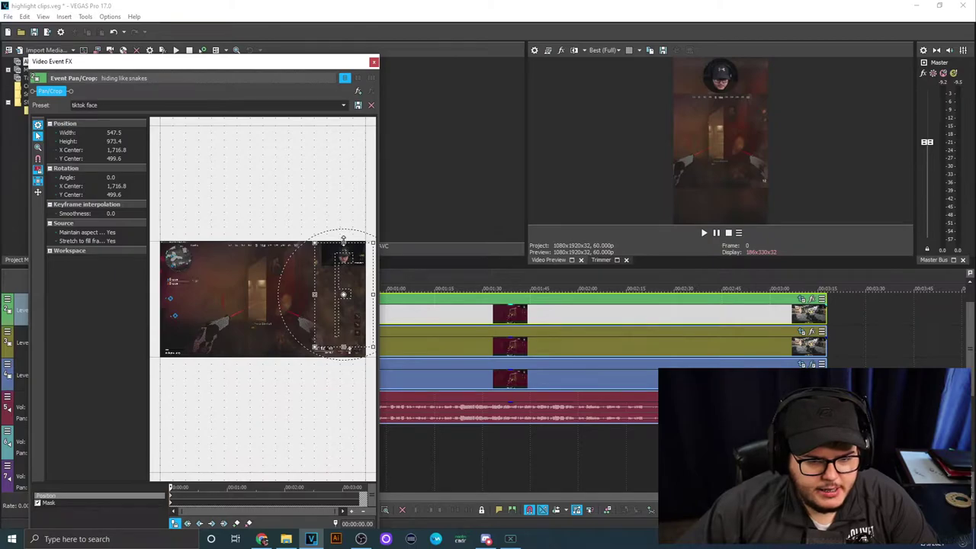
{"action": "left_click_drag", "start_coordinate": [344, 349], "coordinate": [344, 351]}
{"action": "key", "text": "Down"}
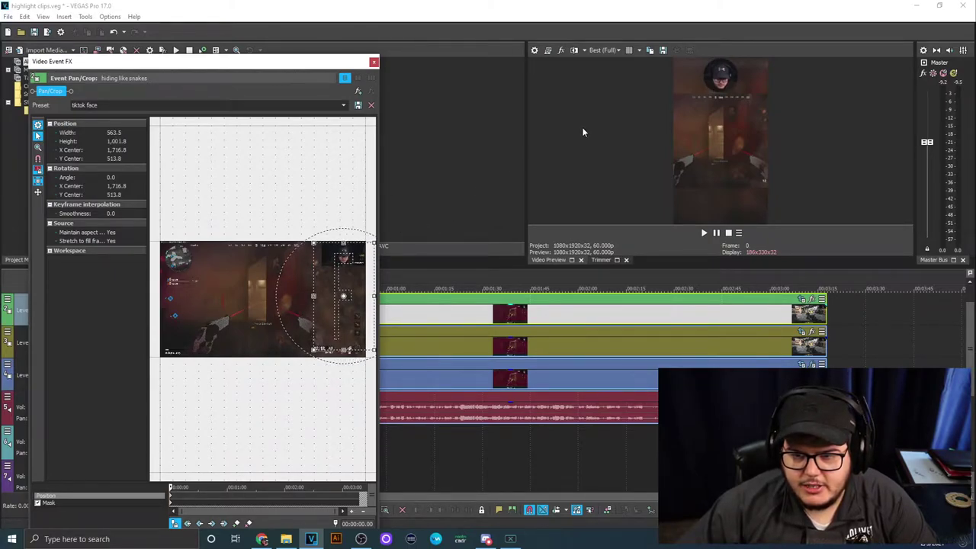
{"action": "left_click", "coordinate": [373, 63]}
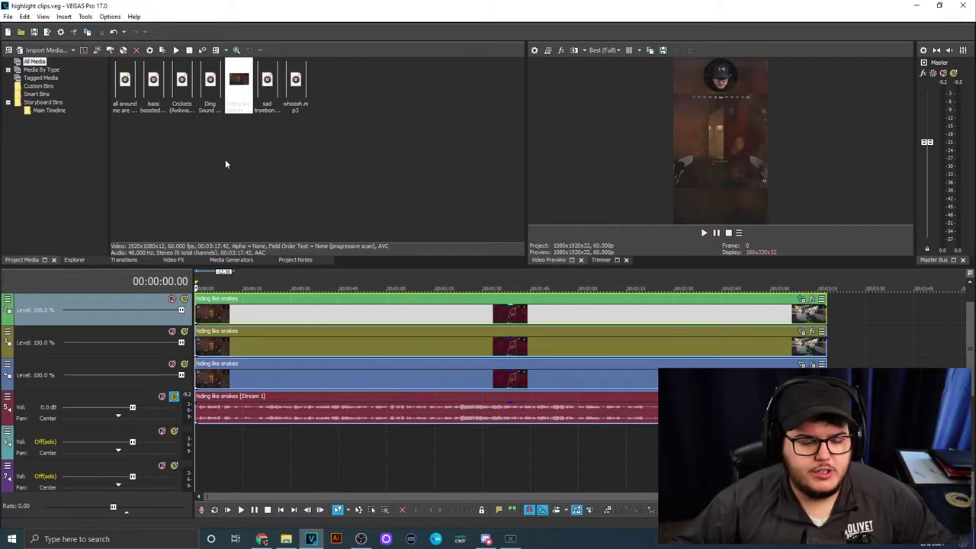
{"action": "left_click", "coordinate": [517, 318]}
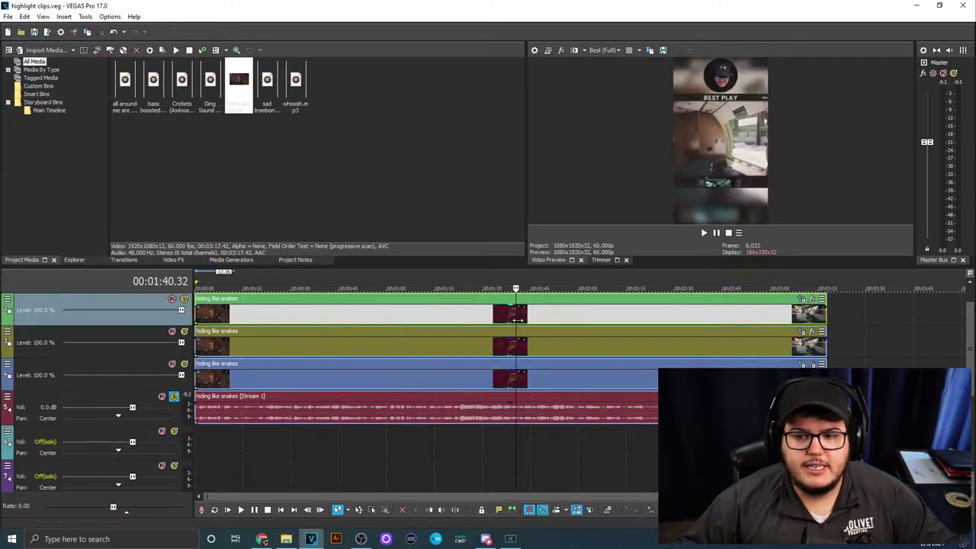
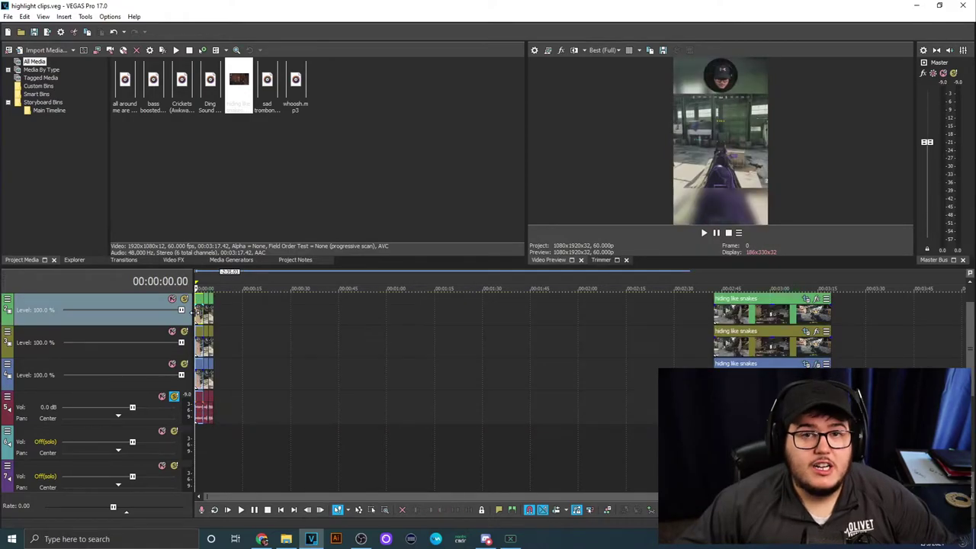
Review the opening clips from about 0:01, ending at the start of the second clip.
{"action": "scroll", "coordinate": [257, 340], "scroll_direction": "up", "scroll_amount": 5}
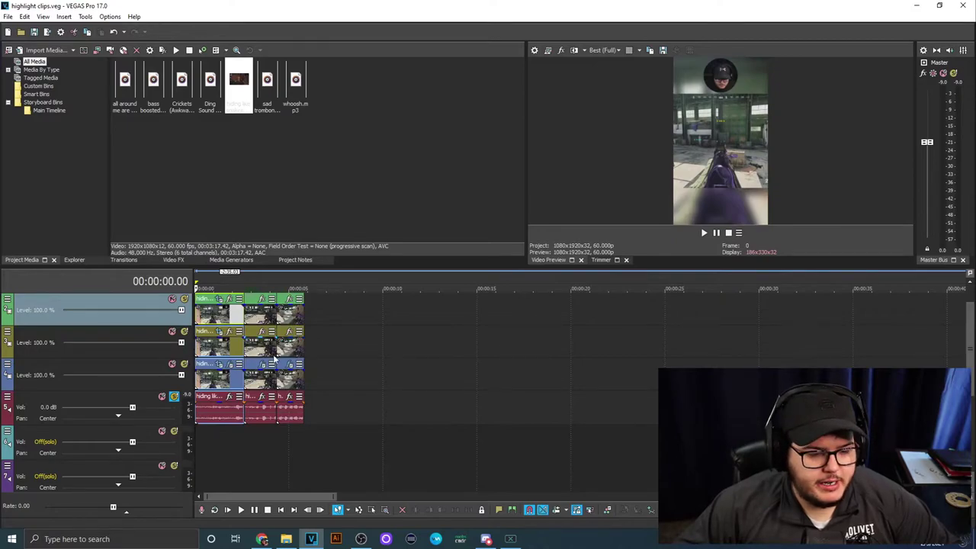
{"action": "left_click", "coordinate": [216, 351]}
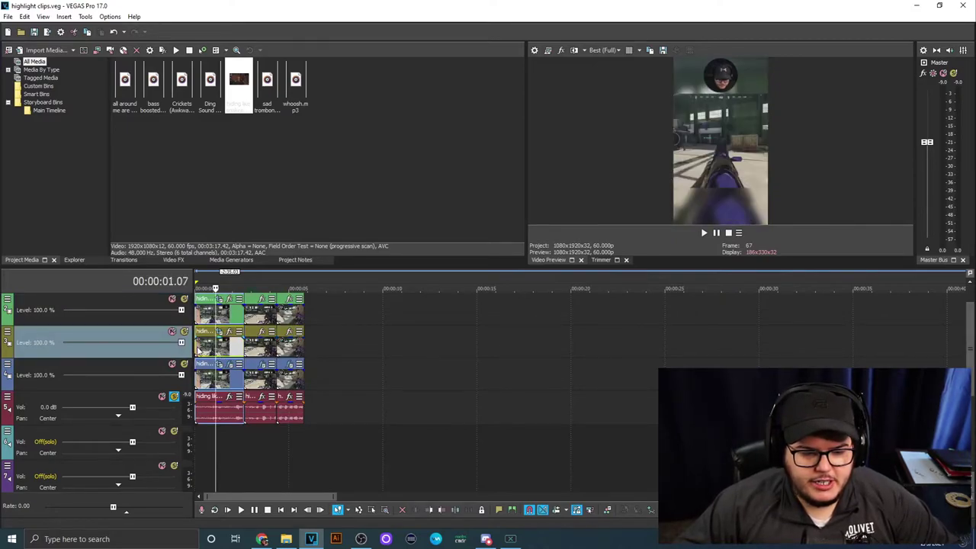
{"action": "key", "text": "space"}
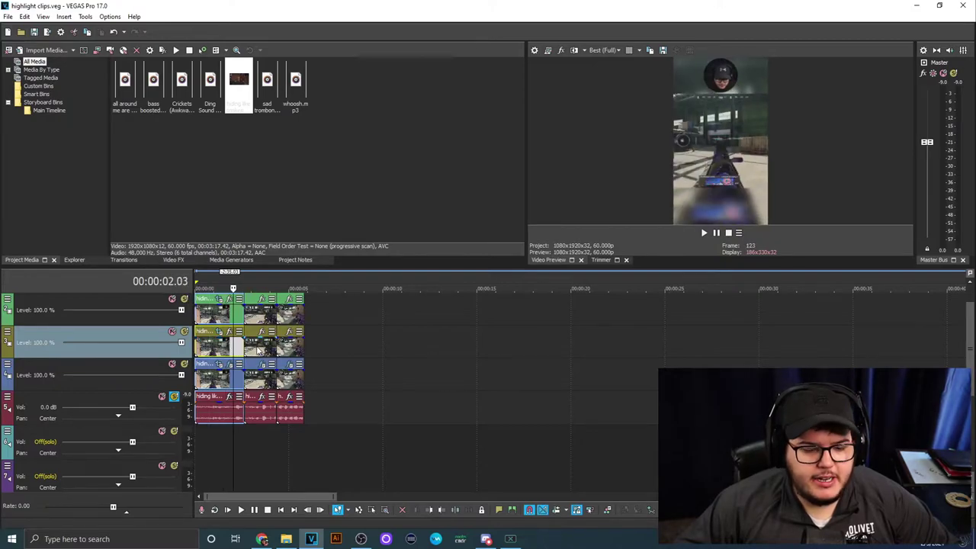
{"action": "scroll", "coordinate": [259, 348], "scroll_direction": "up", "scroll_amount": 5}
{"action": "left_click", "coordinate": [418, 348]}
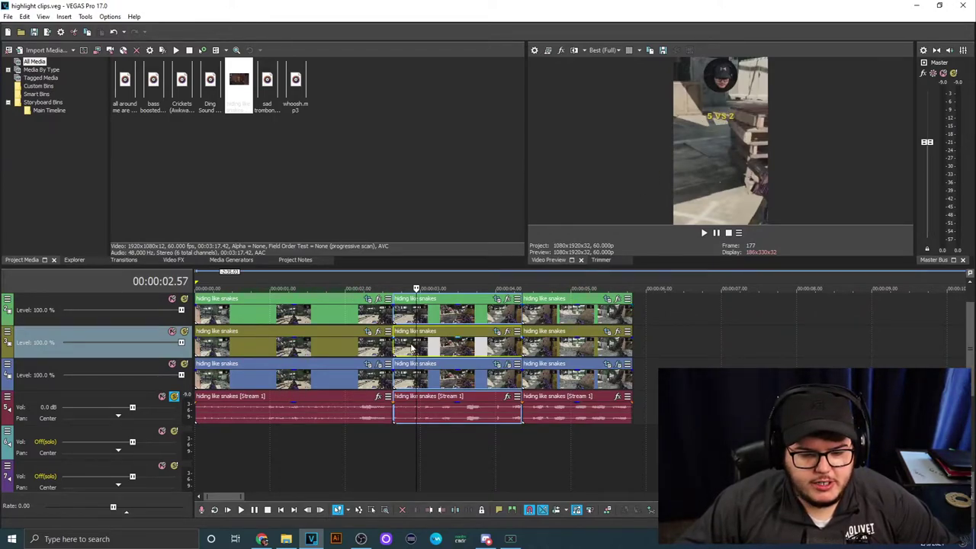
{"action": "key", "text": "Left"}
{"action": "key", "text": "Up"}
{"action": "key", "text": "Down"}
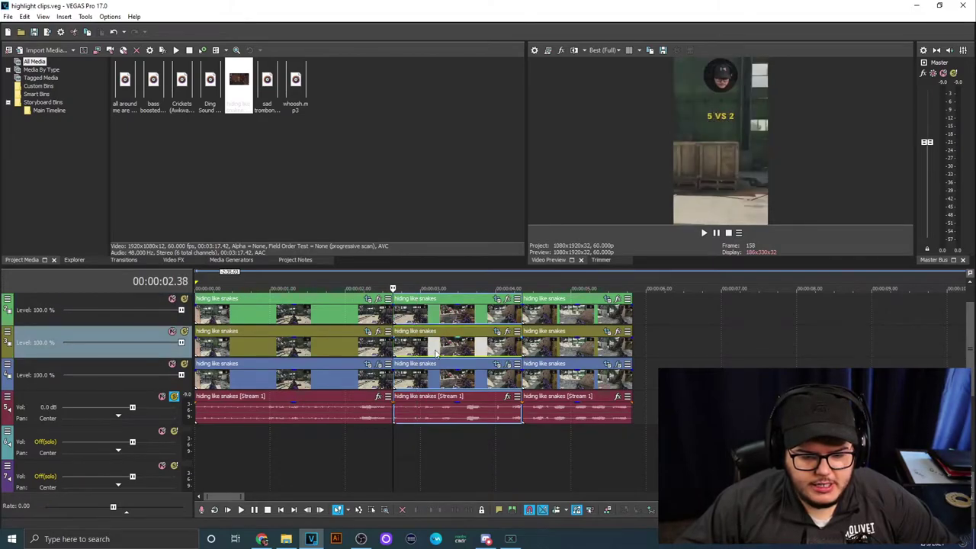
Try enlarging the second clip's gameplay crop frame on track 3 to about 510.5 by 907.5.
{"action": "left_click", "coordinate": [443, 379]}
{"action": "left_click", "coordinate": [402, 335]}
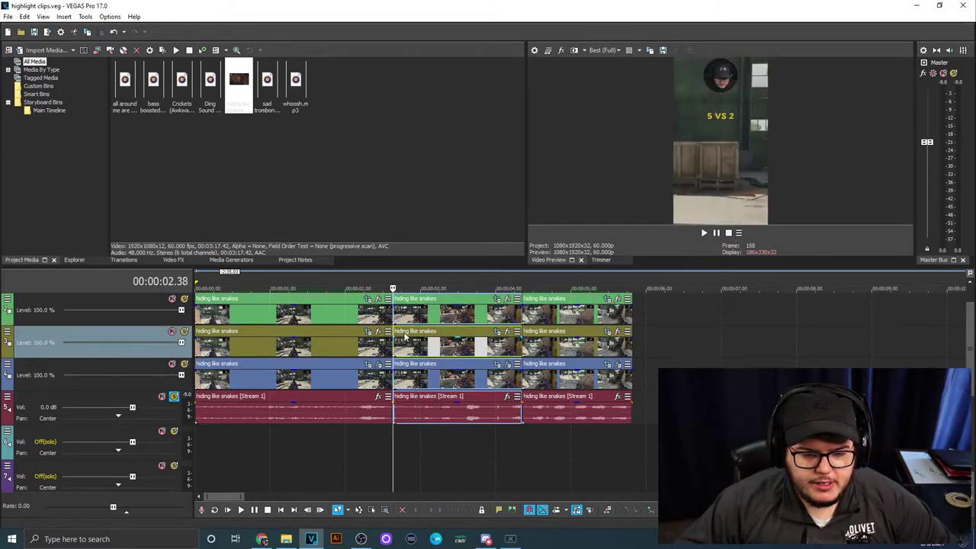
{"action": "left_click", "coordinate": [496, 332]}
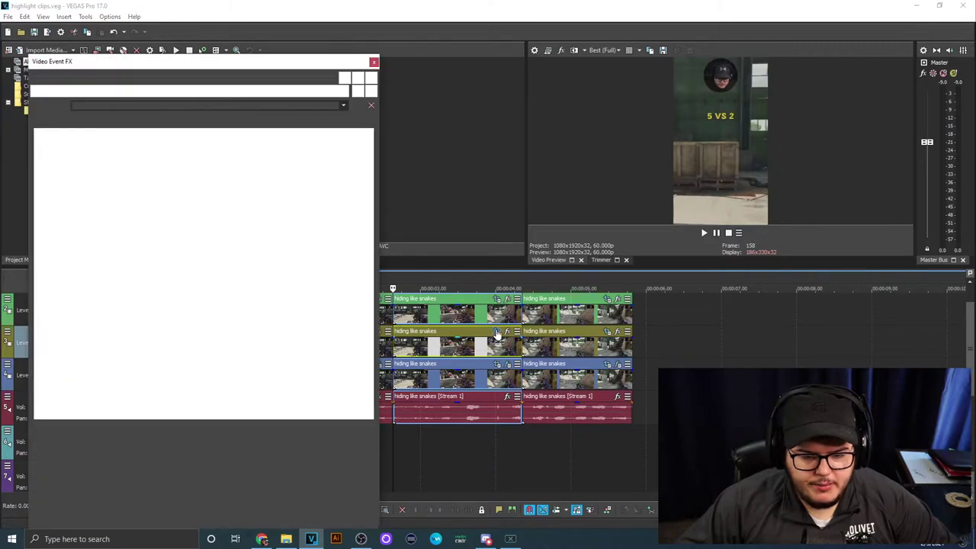
{"action": "left_click_drag", "start_coordinate": [273, 308], "coordinate": [298, 325]}
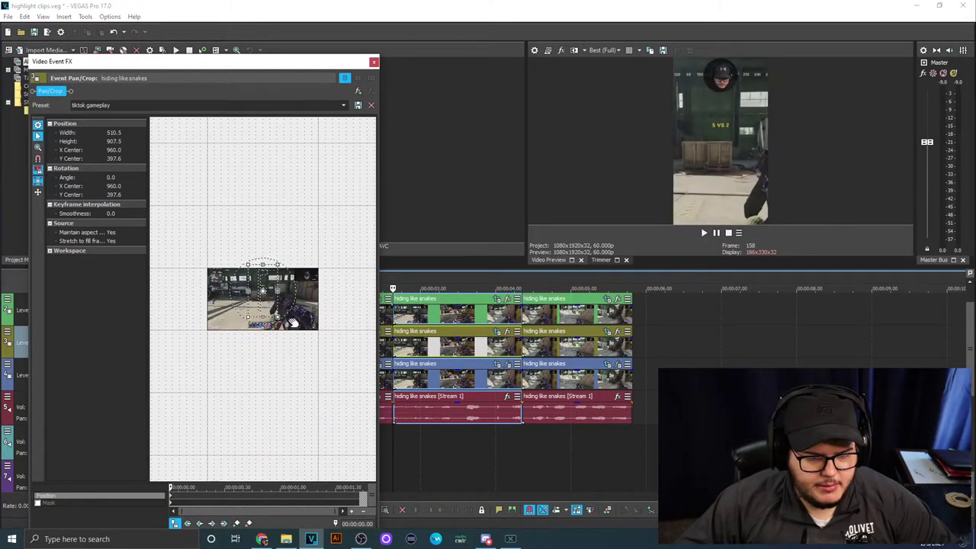
{"action": "key", "text": "ctrl+z"}
{"action": "left_click", "coordinate": [374, 63]}
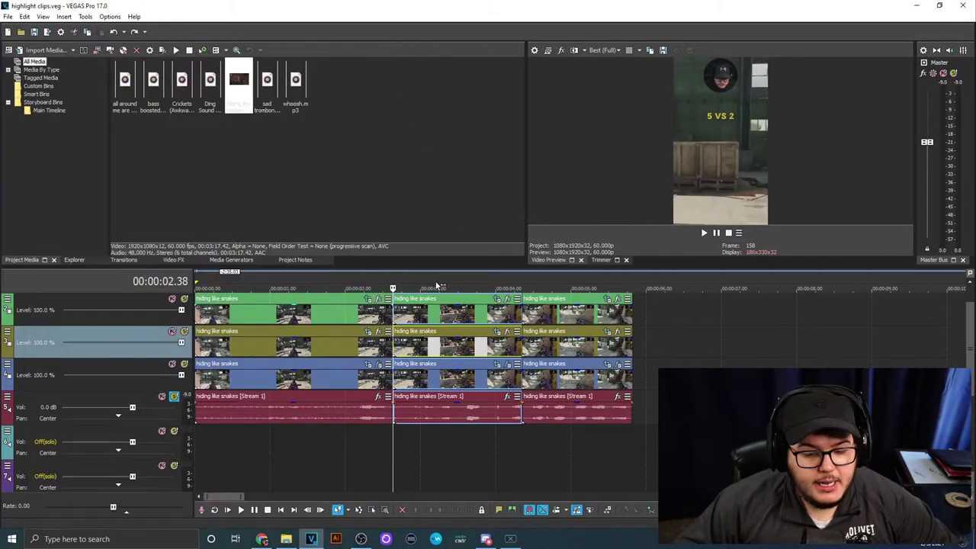
Play across the cut between the first and second clips to compare their gameplay framing.
{"action": "left_click", "coordinate": [370, 319]}
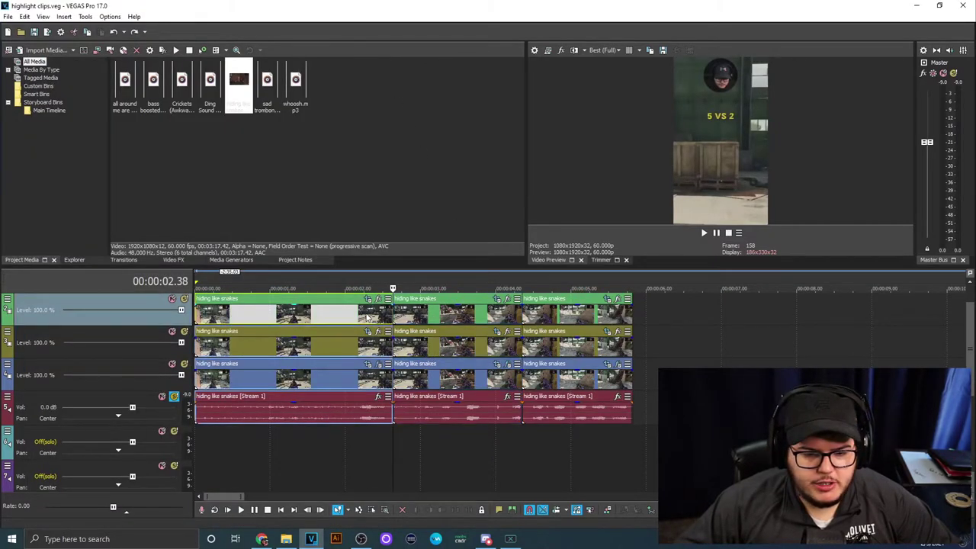
{"action": "key", "text": "space"}
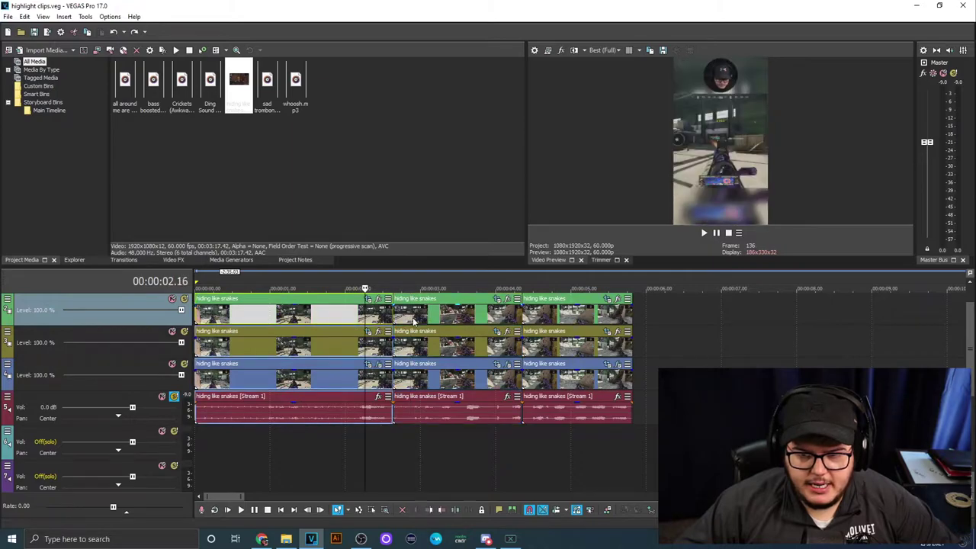
{"action": "left_click", "coordinate": [420, 315]}
{"action": "left_click", "coordinate": [466, 323]}
{"action": "key", "text": "space"}
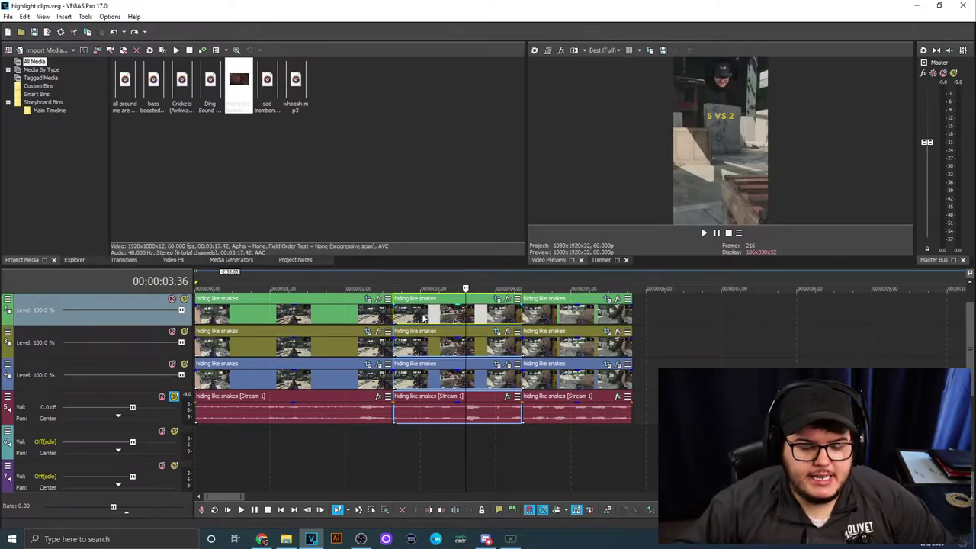
{"action": "left_click", "coordinate": [446, 356]}
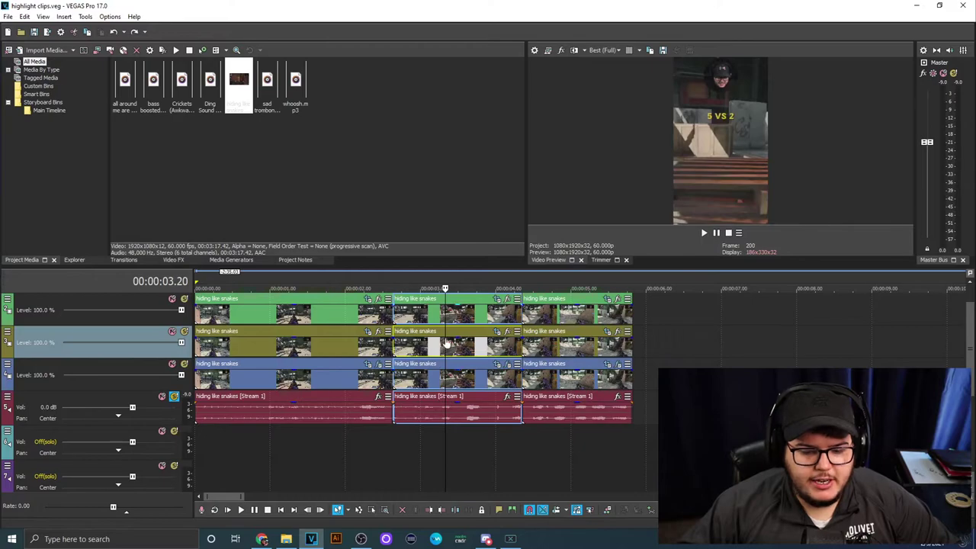
{"action": "left_click", "coordinate": [420, 352]}
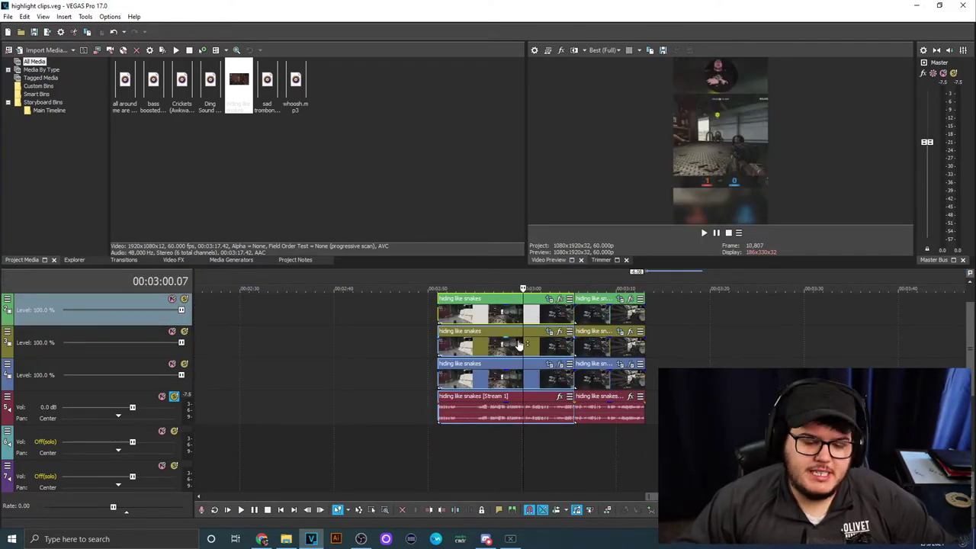
Check the face layer's framing in the two ending clips between about 3:00 and 3:08.
{"action": "left_click", "coordinate": [546, 315]}
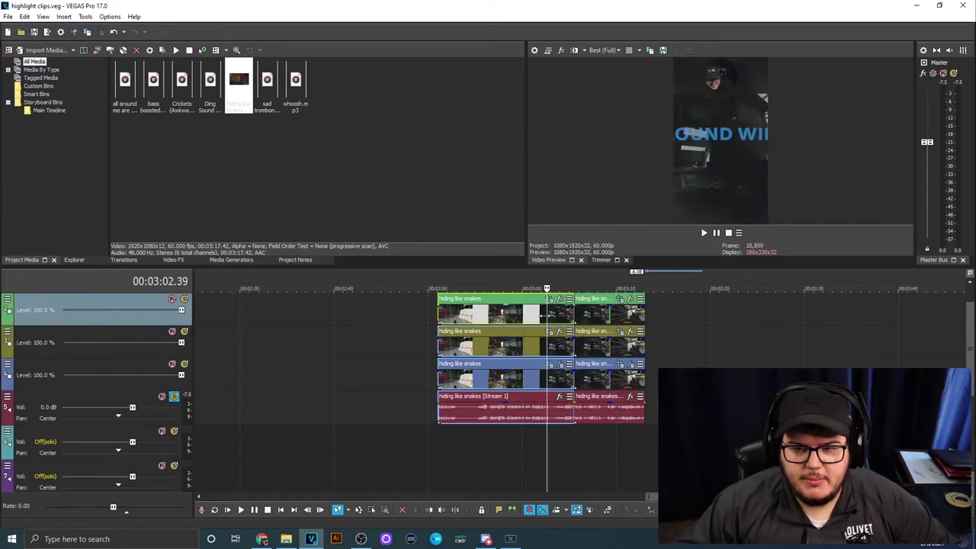
{"action": "left_click", "coordinate": [600, 328]}
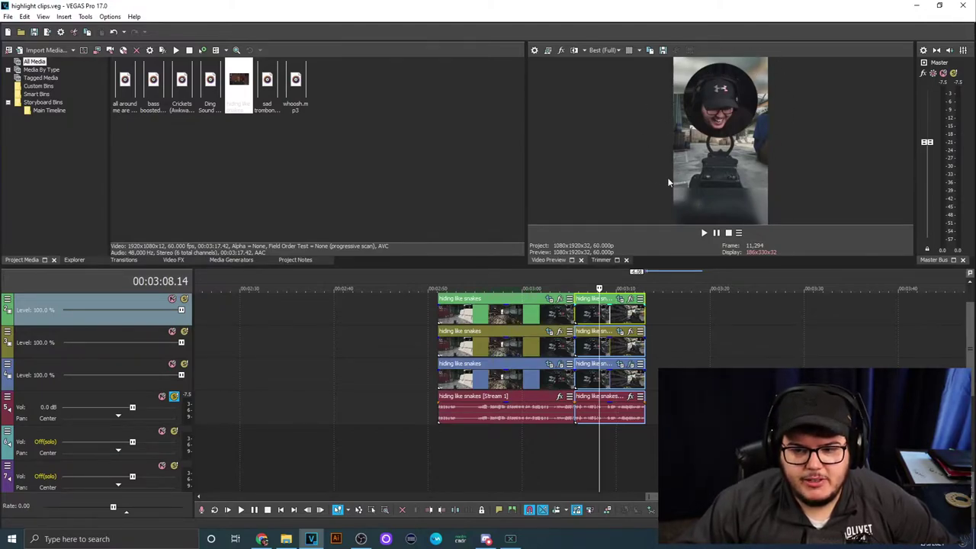
{"action": "left_click", "coordinate": [554, 318]}
{"action": "left_click", "coordinate": [597, 312]}
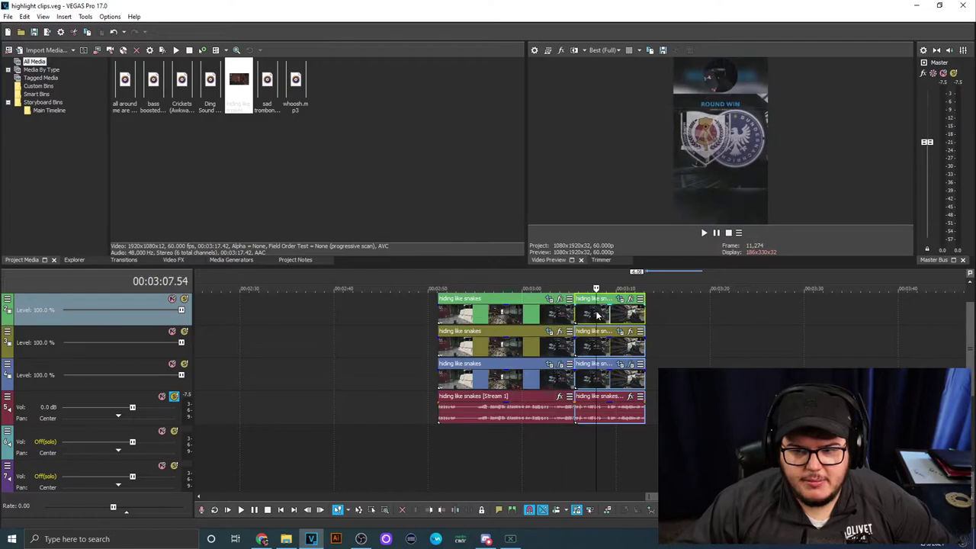
{"action": "left_click", "coordinate": [564, 314]}
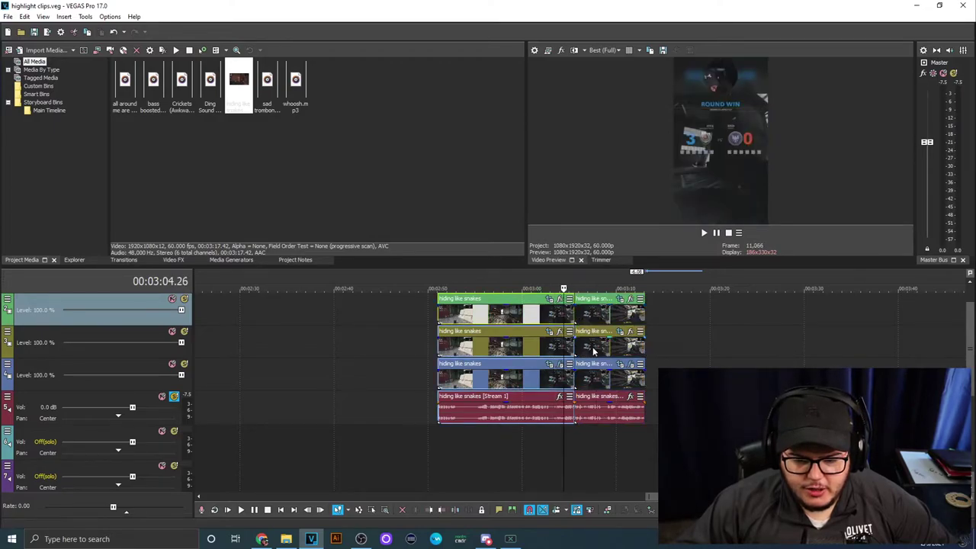
Try repositioning the enlarged webcam crop frame on the last track 2 event.
{"action": "left_click", "coordinate": [578, 312]}
{"action": "left_click", "coordinate": [620, 299]}
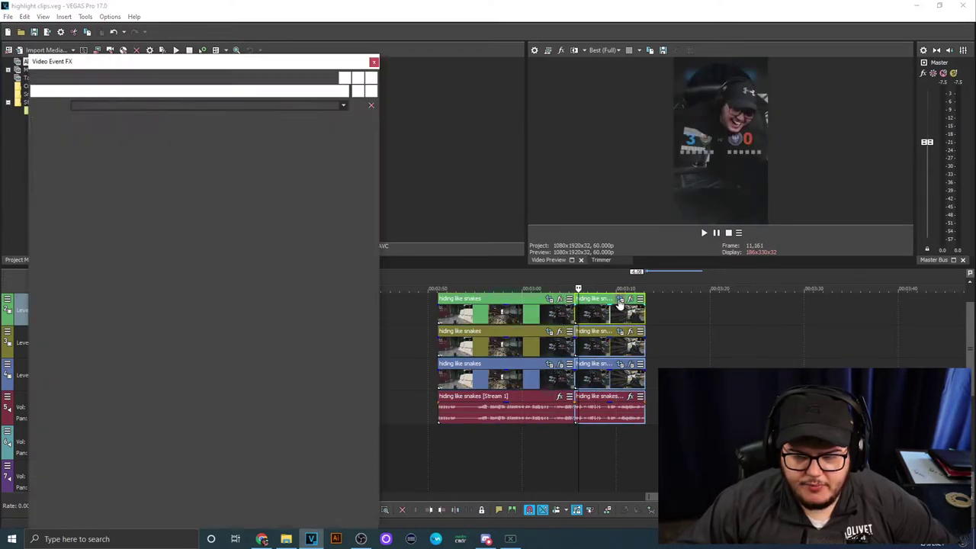
{"action": "left_click_drag", "start_coordinate": [341, 289], "coordinate": [370, 248]}
{"action": "key", "text": "ctrl+z"}
{"action": "left_click", "coordinate": [372, 63]}
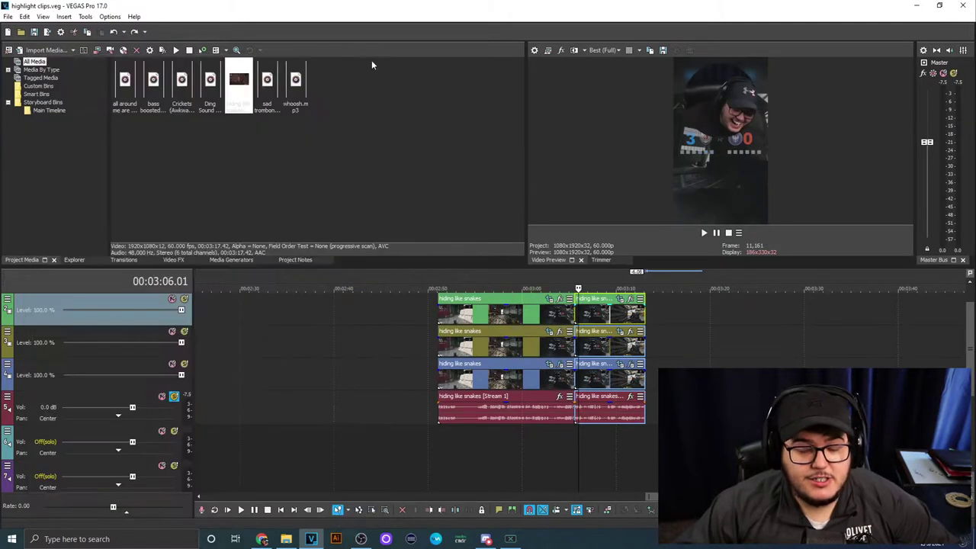
Move the two ending clips with all their layers directly after the opening clips to close the gap.
{"action": "scroll", "coordinate": [546, 348], "scroll_direction": "down", "scroll_amount": 6}
{"action": "left_click", "coordinate": [755, 335]}
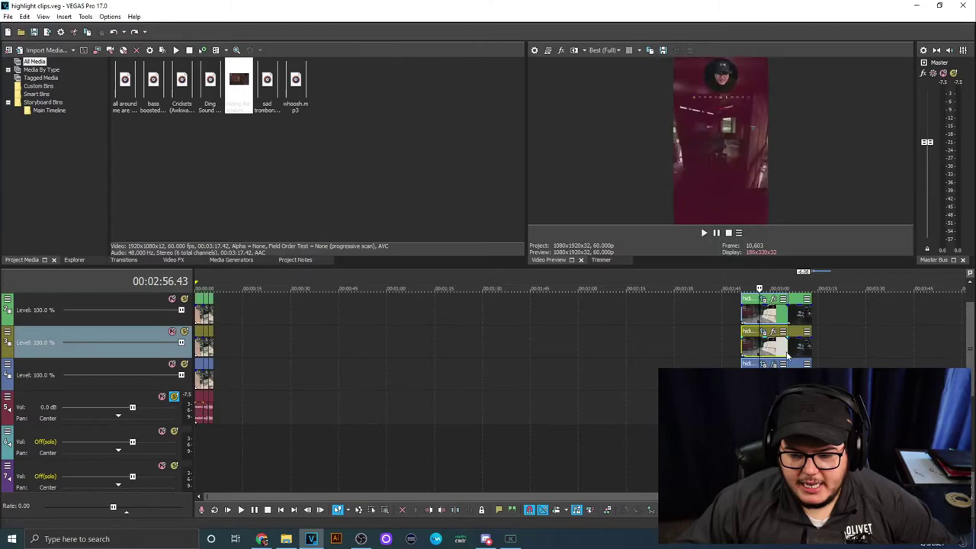
{"action": "left_click_drag", "start_coordinate": [754, 335], "coordinate": [228, 350]}
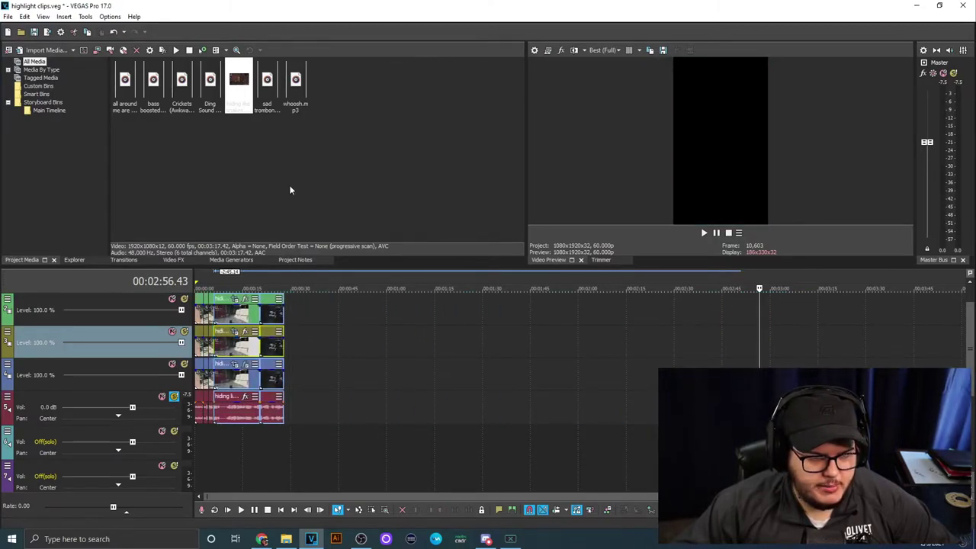
Add the full hiding like snakes clip to the timeline on track 4, starting at about 1:00, clear of the edited clips.
{"action": "left_click", "coordinate": [285, 306]}
{"action": "left_click_drag", "start_coordinate": [253, 74], "coordinate": [273, 365]}
{"action": "key", "text": "End"}
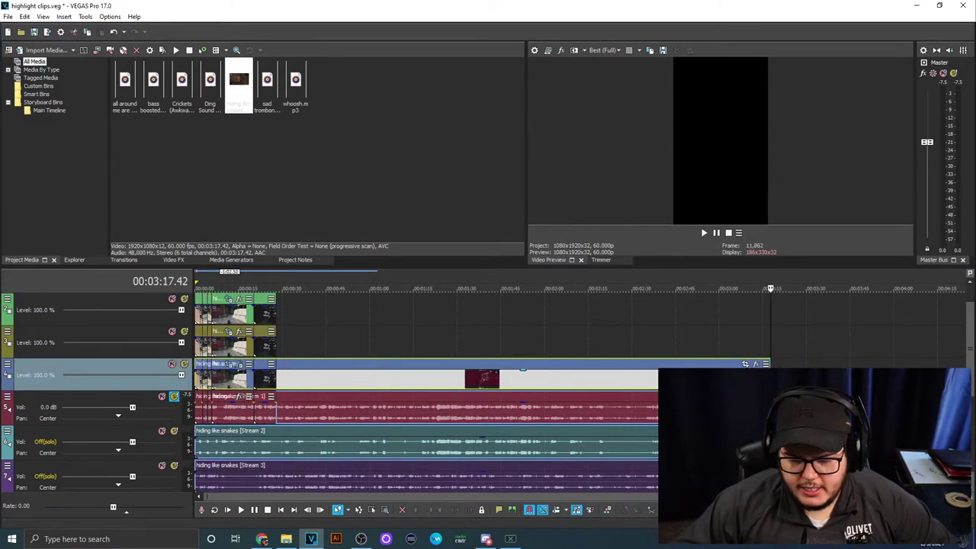
{"action": "key", "text": "ctrl+z"}
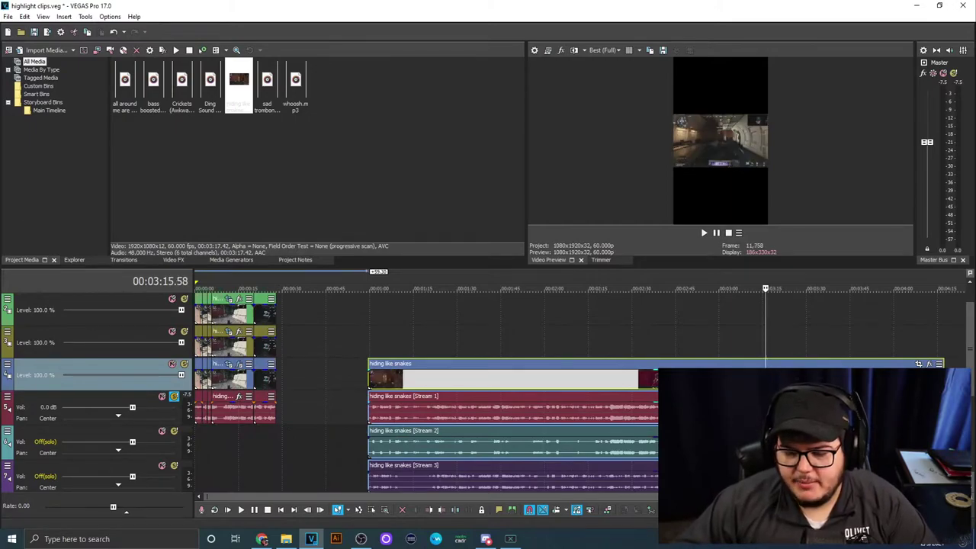
Trim away the added clip's footage before 3:34.49 and place the remaining part at about 1:24.
{"action": "left_click", "coordinate": [820, 404]}
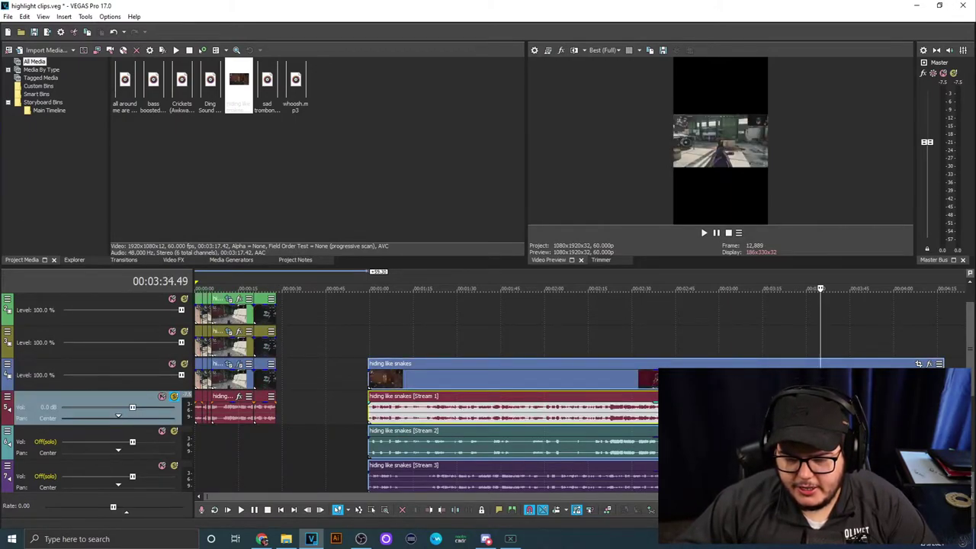
{"action": "key", "text": "ctrl+z"}
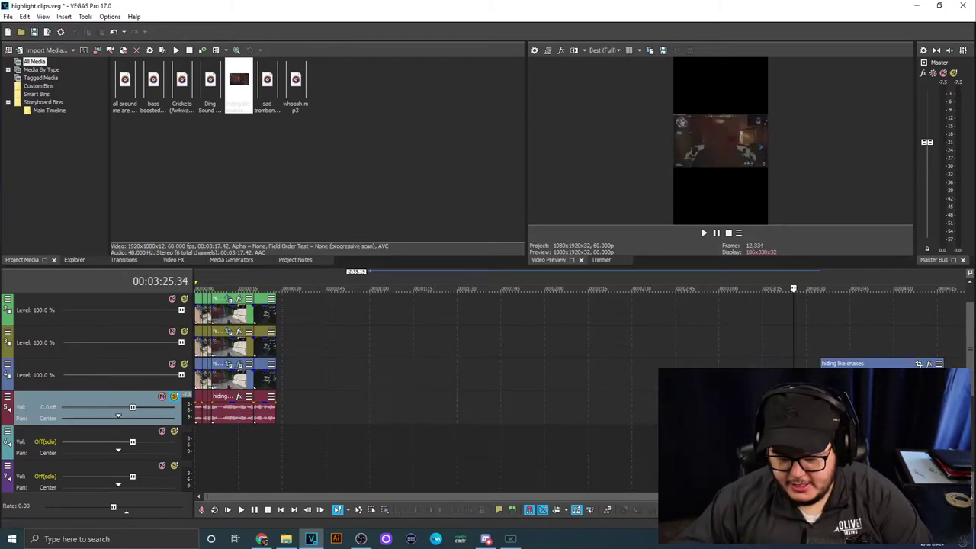
{"action": "left_click_drag", "start_coordinate": [846, 364], "coordinate": [229, 382]}
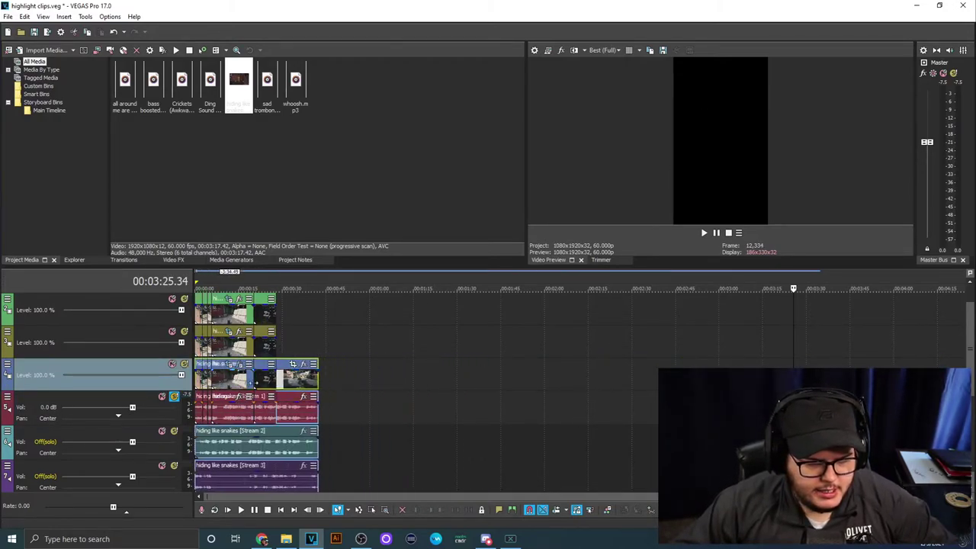
{"action": "left_click", "coordinate": [321, 379]}
{"action": "left_click_drag", "start_coordinate": [303, 389], "coordinate": [547, 387]}
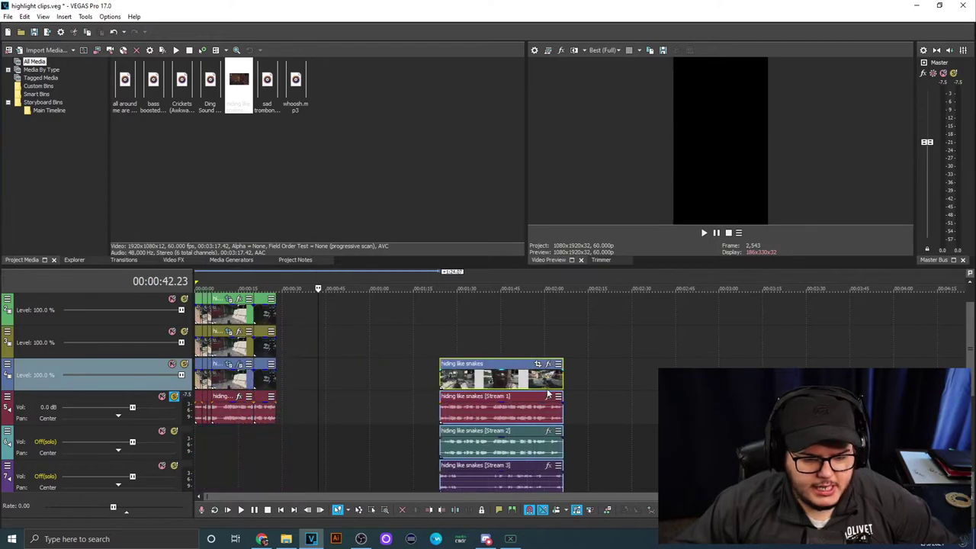
Skim through the added hiding like snakes clip at about 1:24 and delete it with all its audio streams.
{"action": "left_click", "coordinate": [527, 388]}
{"action": "left_click", "coordinate": [545, 388]}
{"action": "left_click", "coordinate": [492, 385]}
{"action": "left_click", "coordinate": [456, 385]}
{"action": "left_click", "coordinate": [441, 385]}
{"action": "left_click", "coordinate": [476, 382]}
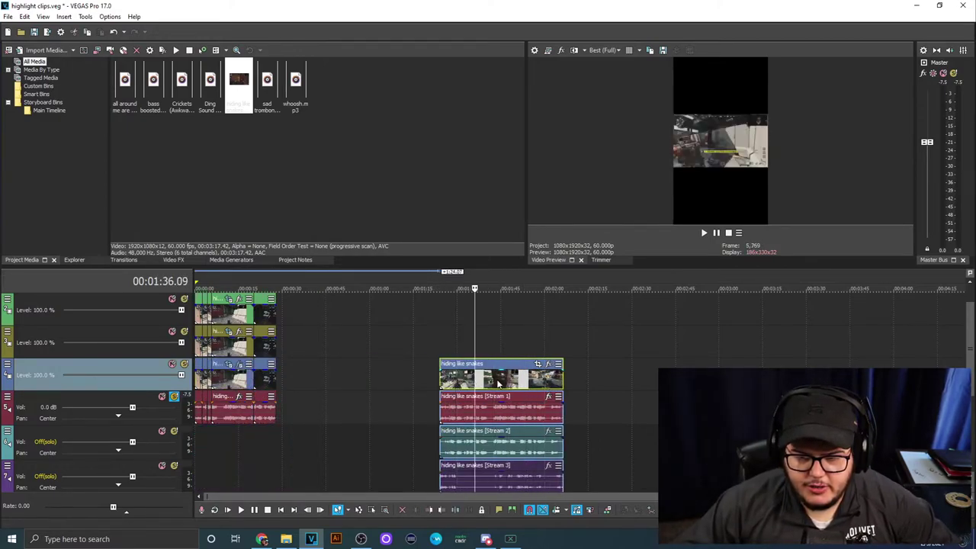
{"action": "left_click", "coordinate": [497, 381]}
{"action": "key", "text": "Delete"}
Play the assembled edit from the start and check the transition into its last clips.
{"action": "left_click", "coordinate": [198, 429]}
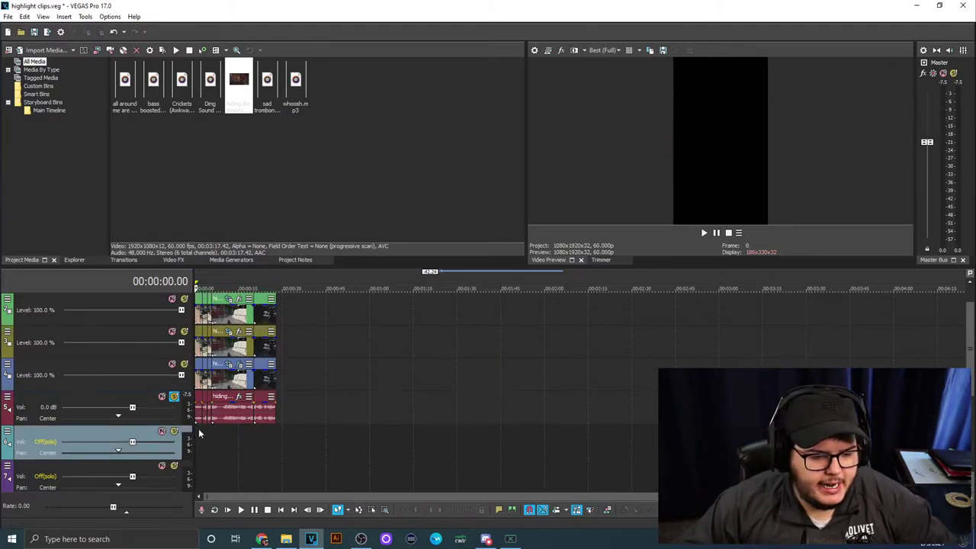
{"action": "scroll", "coordinate": [213, 431], "scroll_direction": "up", "scroll_amount": 3}
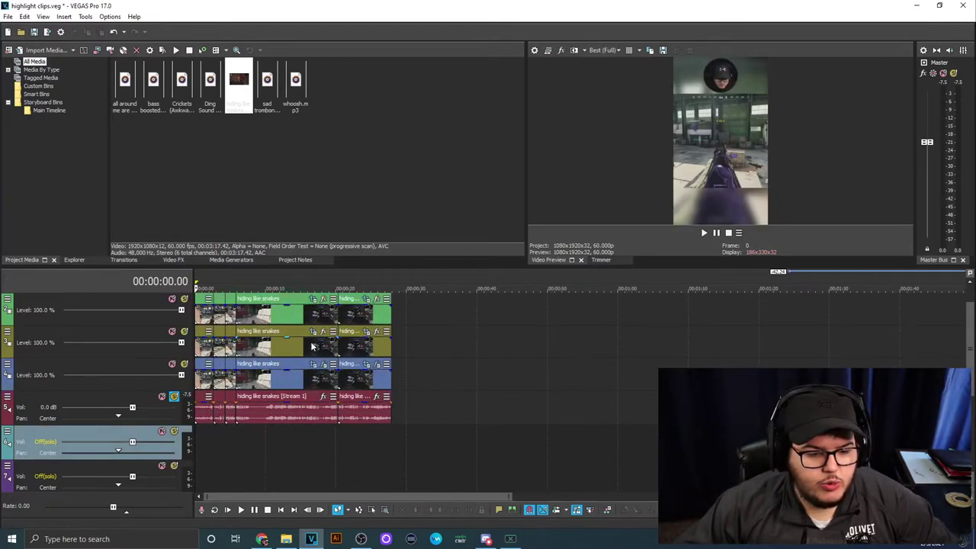
{"action": "left_click", "coordinate": [704, 233]}
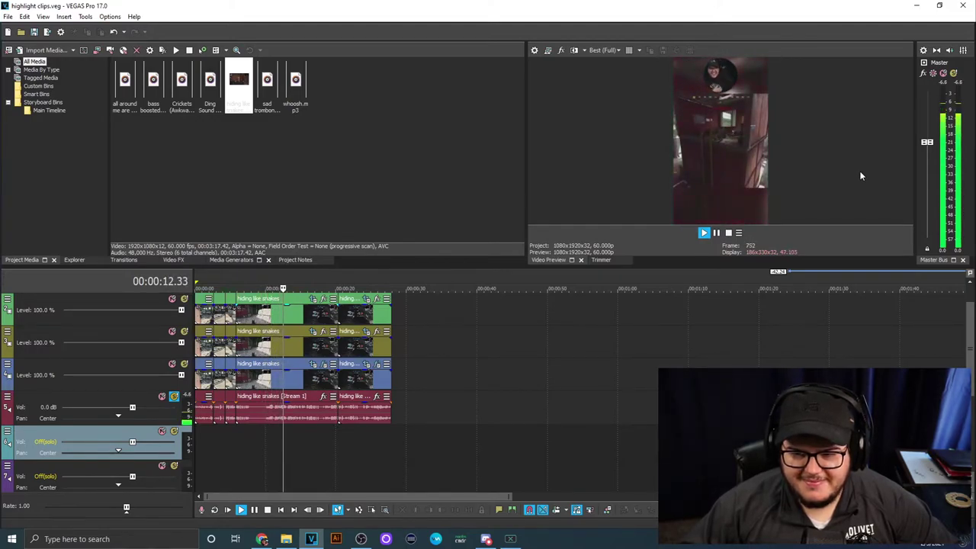
{"action": "left_click", "coordinate": [716, 233]}
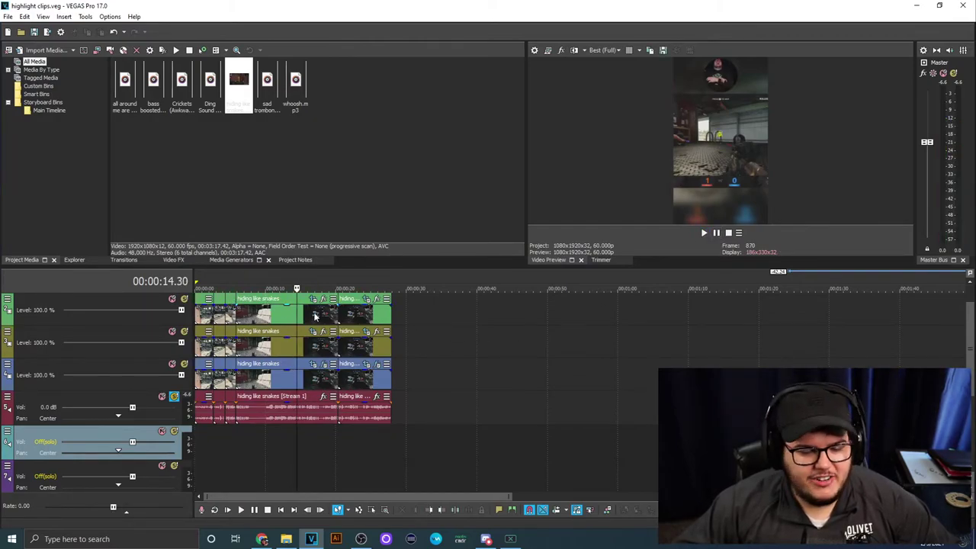
{"action": "left_click", "coordinate": [361, 330]}
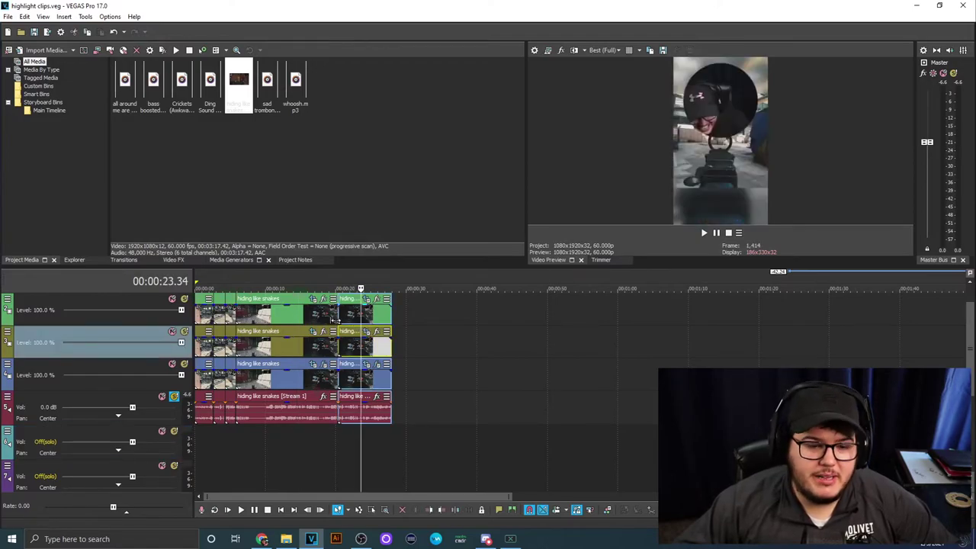
{"action": "left_click", "coordinate": [316, 315]}
{"action": "key", "text": "space"}
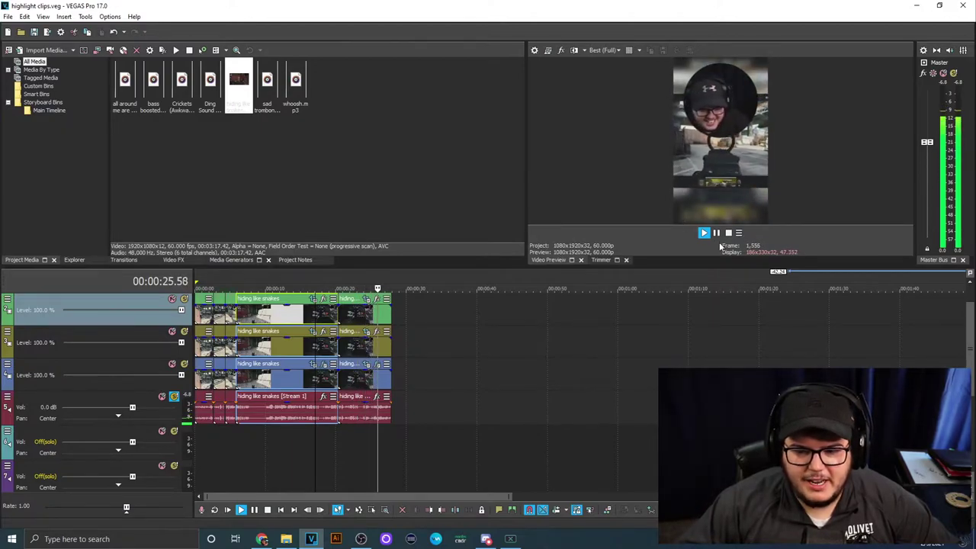
{"action": "key", "text": "Return"}
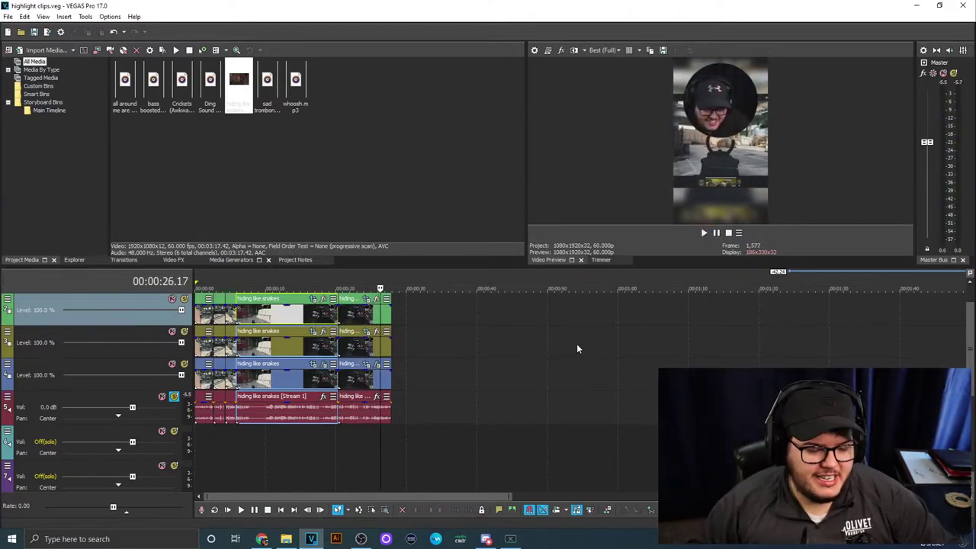
Mark the full length of the edited clips as the time selection and save the project.
{"action": "scroll", "coordinate": [319, 410], "scroll_direction": "down", "scroll_amount": 2}
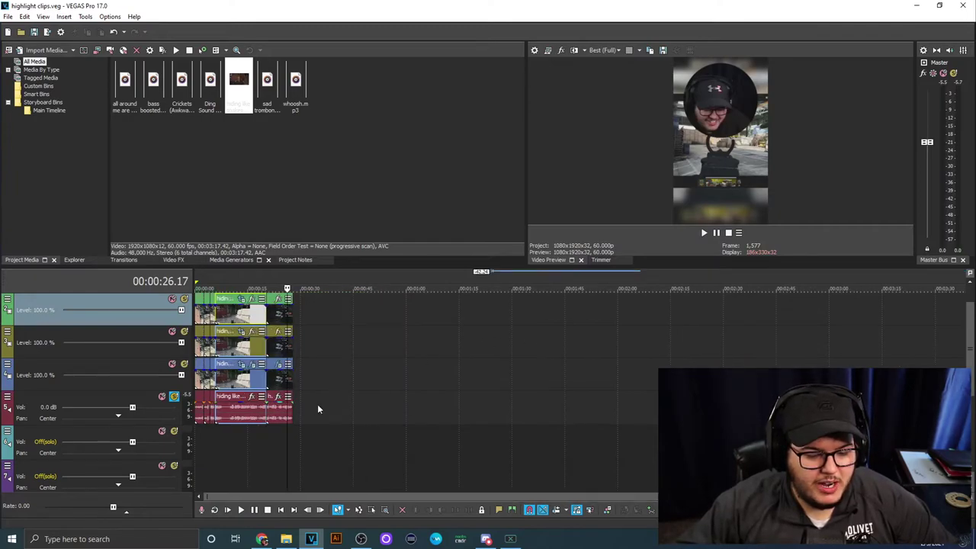
{"action": "double_click", "coordinate": [233, 431]}
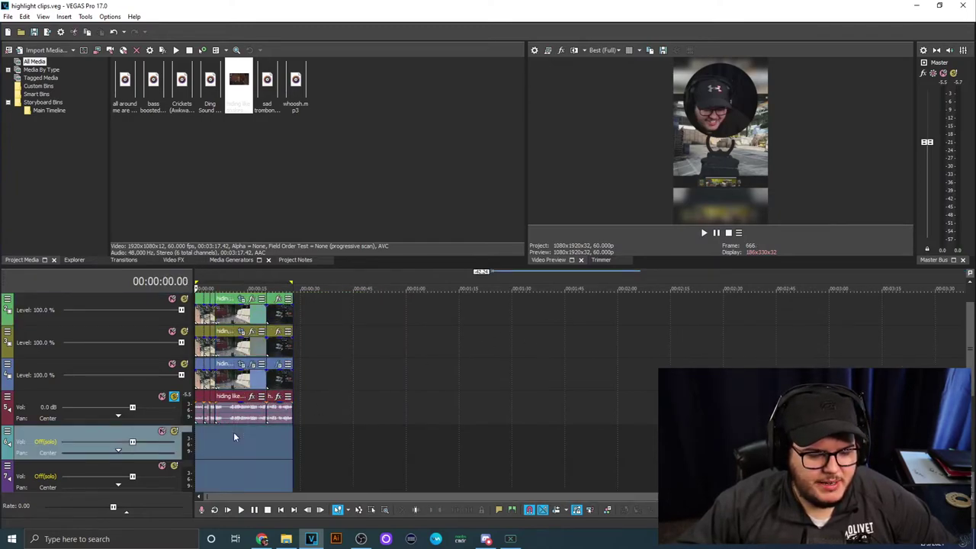
{"action": "left_click", "coordinate": [35, 32]}
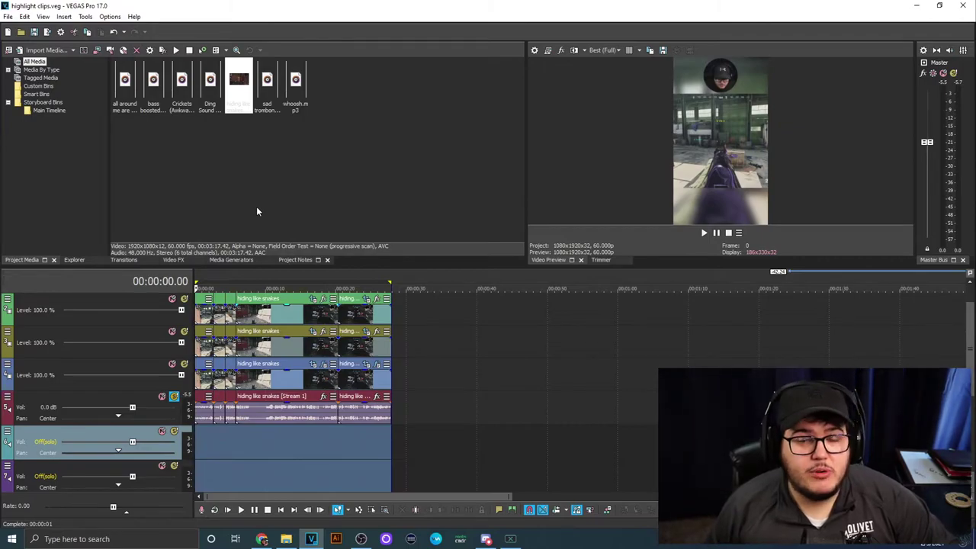
Set up a MAGIX AVC/AAC MP4 render with the iphone render template and review its custom video settings and encode mode.
{"action": "left_click", "coordinate": [7, 16]}
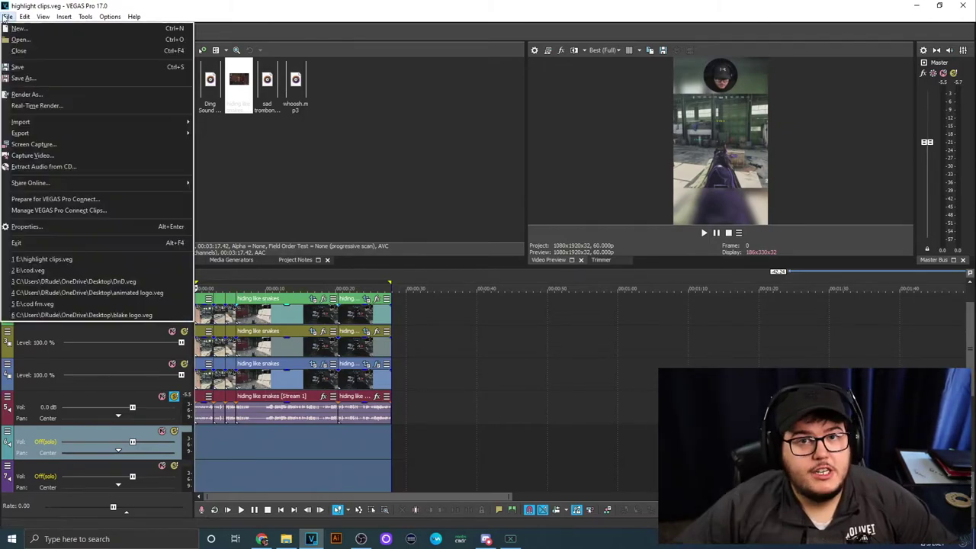
{"action": "left_click", "coordinate": [33, 94]}
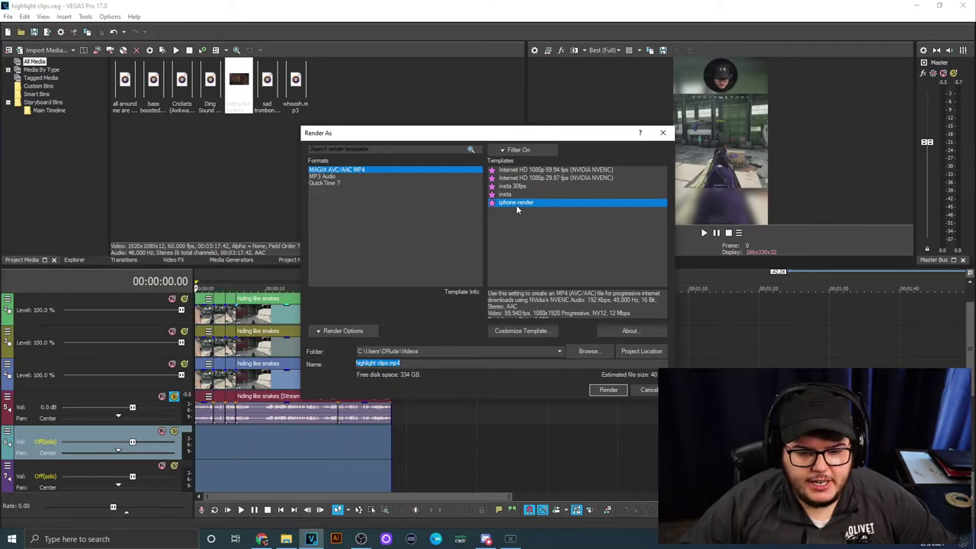
{"action": "left_click", "coordinate": [521, 331]}
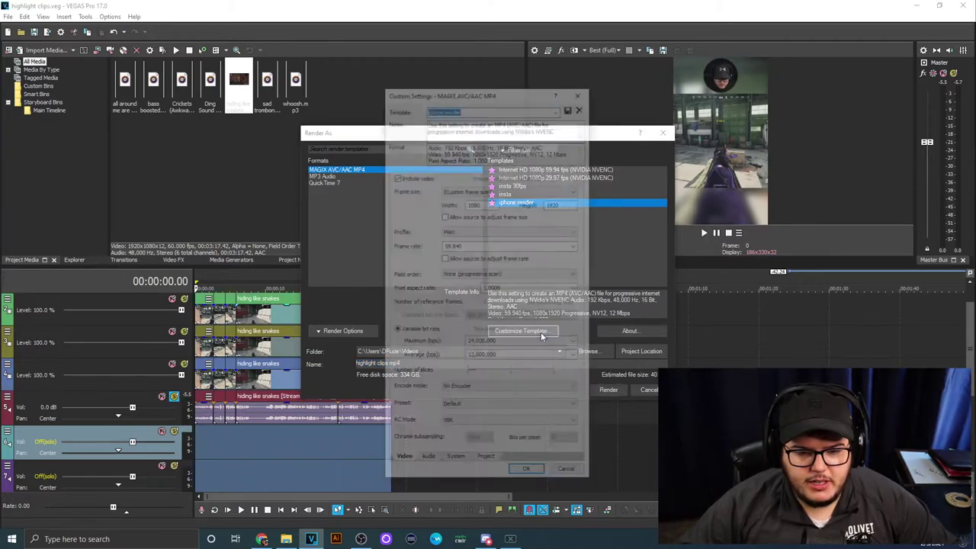
{"action": "left_click_drag", "start_coordinate": [475, 93], "coordinate": [474, 71]}
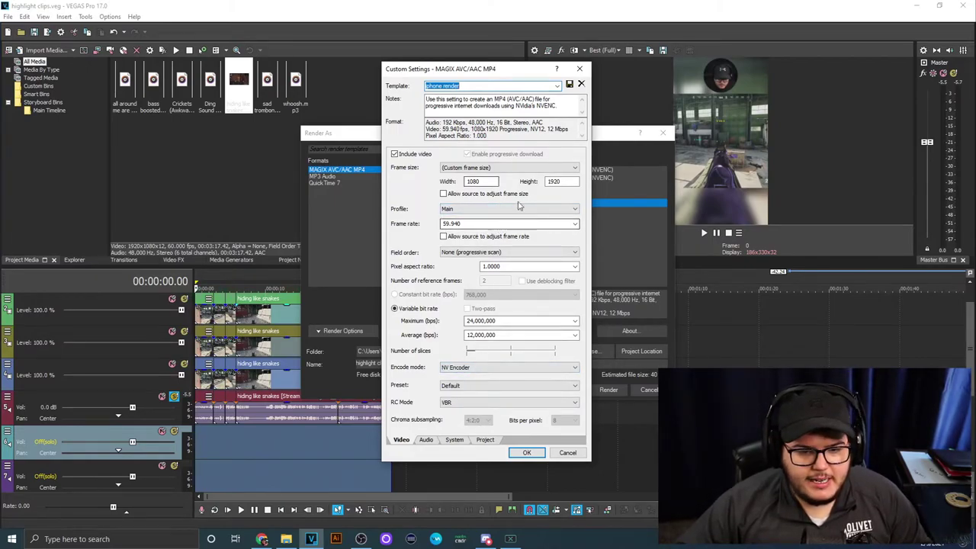
{"action": "left_click", "coordinate": [469, 368]}
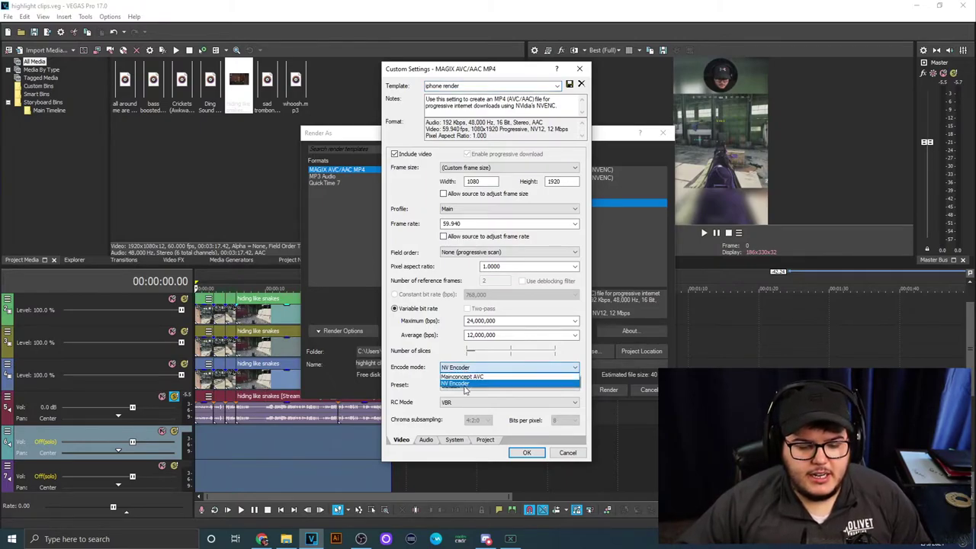
{"action": "left_click", "coordinate": [457, 383]}
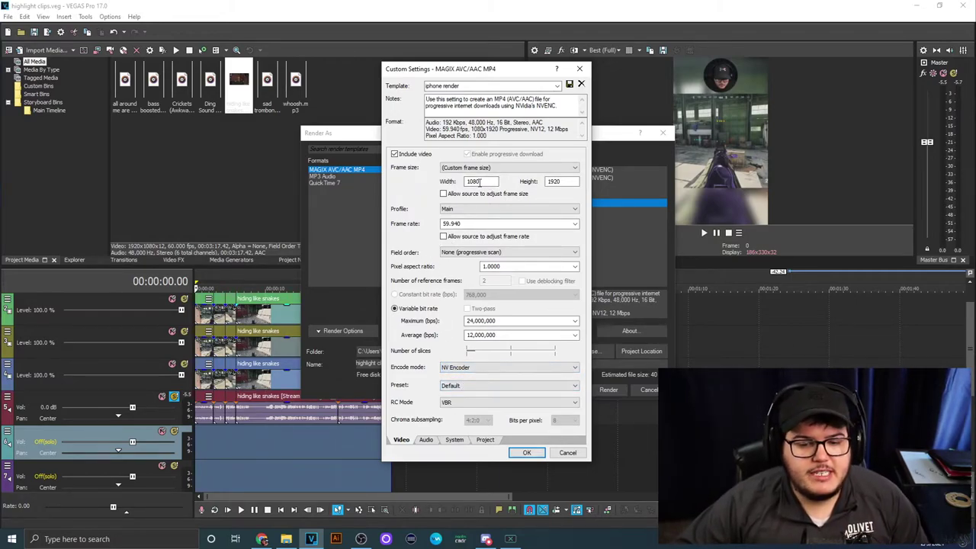
{"action": "left_click", "coordinate": [568, 452]}
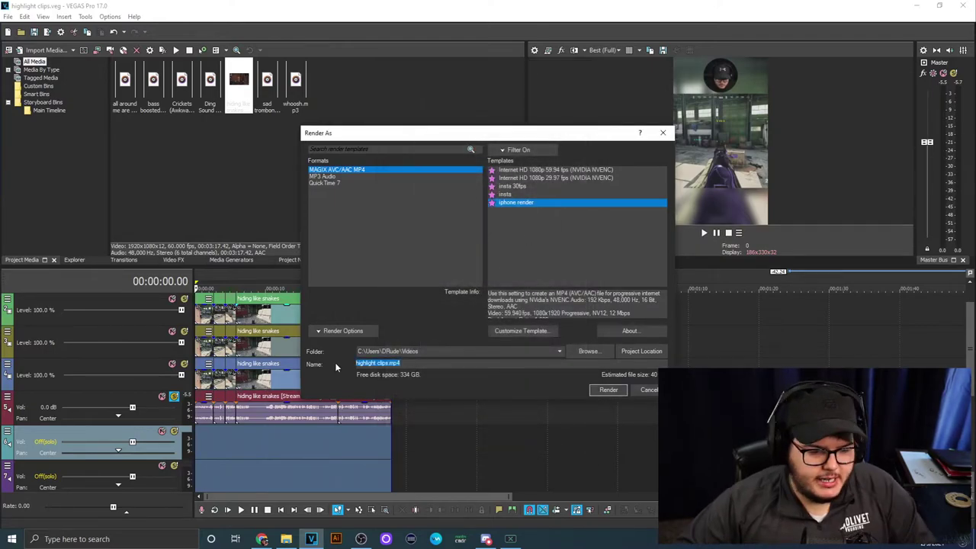
Name the output file "they are hiding like snakes" and render it.
{"action": "type", "text": "they"}
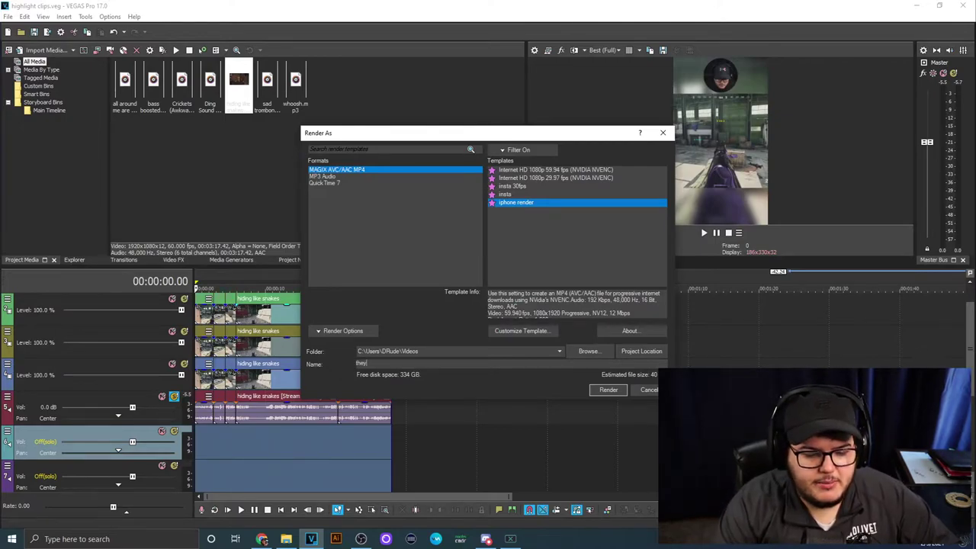
{"action": "type", "text": " are hiding like snakes"}
{"action": "key", "text": "Return"}
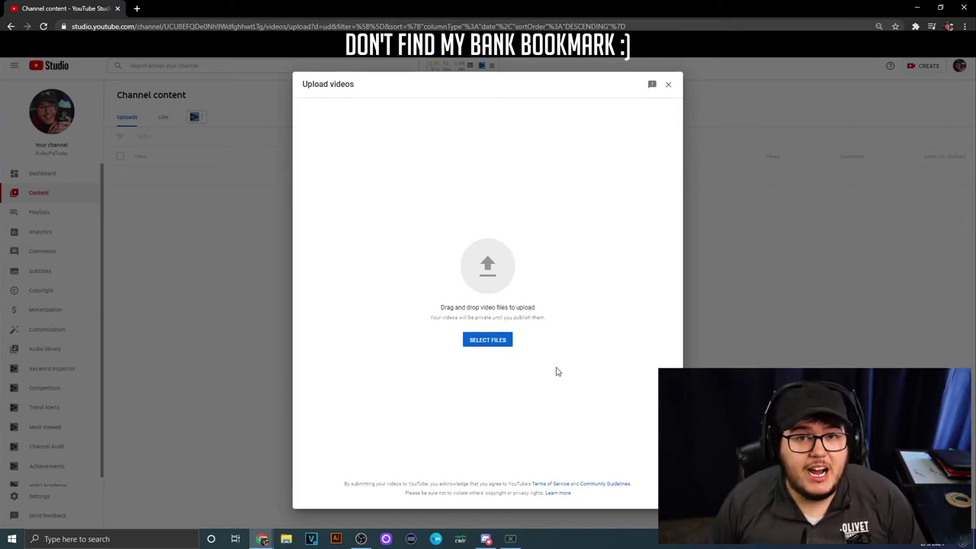
Upload the rendered they are hiding like snakes video from the Videos folder to the YouTube channel.
{"action": "left_click", "coordinate": [487, 339]}
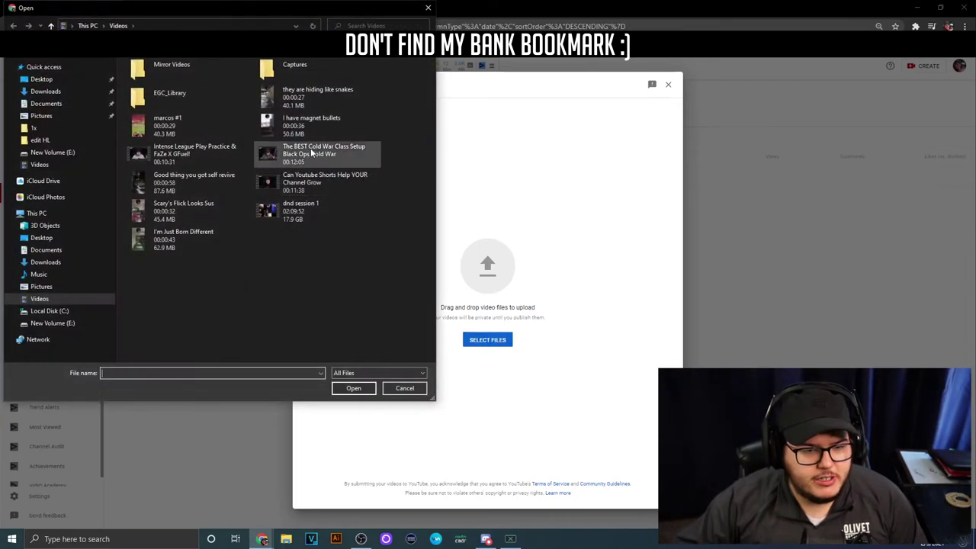
{"action": "left_click", "coordinate": [313, 99]}
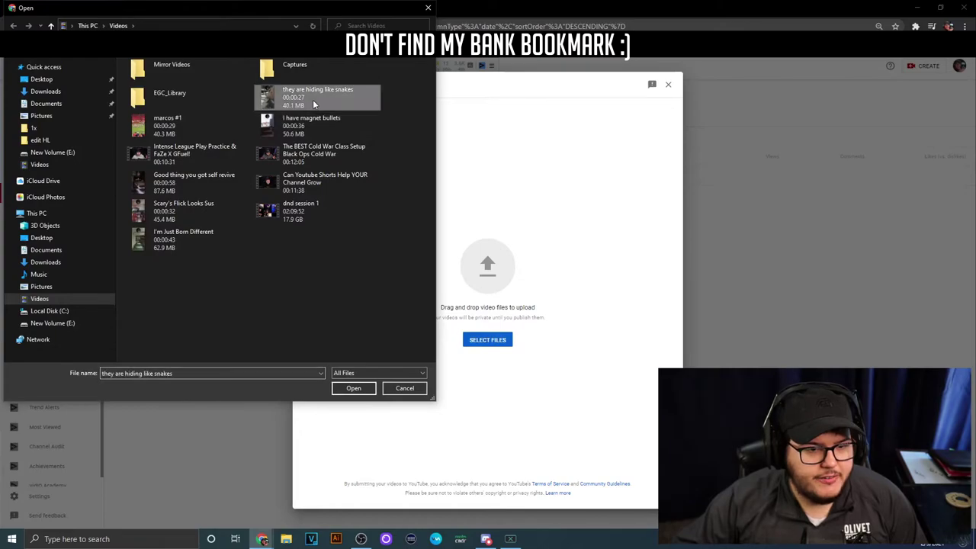
{"action": "left_click", "coordinate": [353, 388]}
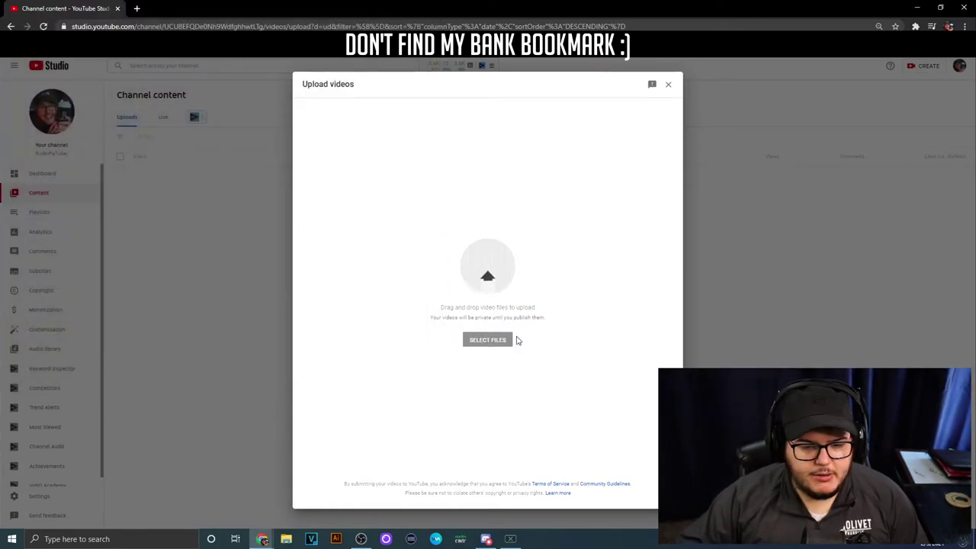
Add #shorts to the end of the video title so it reads "they are hiding like snakes #shorts".
{"action": "left_click_drag", "start_coordinate": [399, 186], "coordinate": [315, 181]}
{"action": "left_click", "coordinate": [343, 186]}
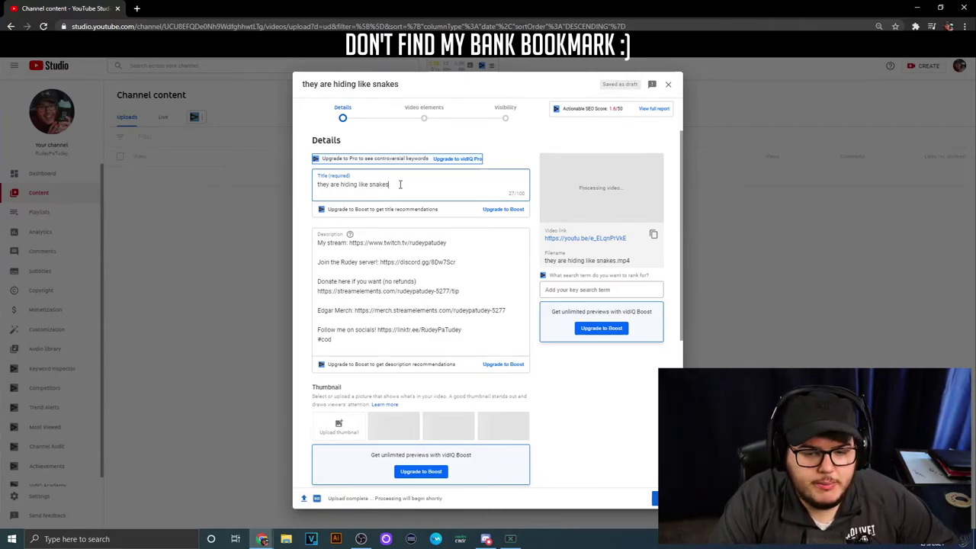
{"action": "type", "text": "#shorts"}
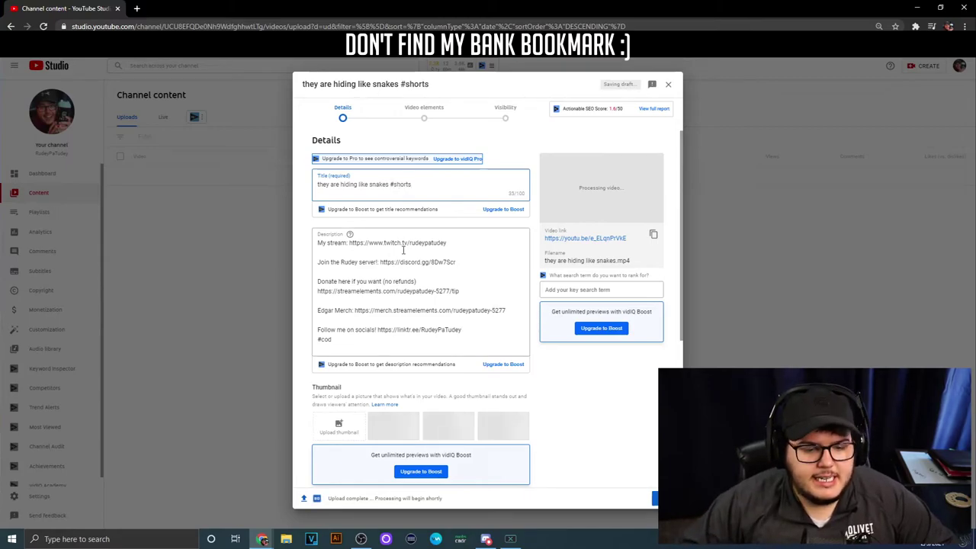
Add the hashtags #coldwar #shorts after #cod at the end of the video description.
{"action": "scroll", "coordinate": [403, 248], "scroll_direction": "down", "scroll_amount": 2}
{"action": "scroll", "coordinate": [403, 259], "scroll_direction": "up", "scroll_amount": 2}
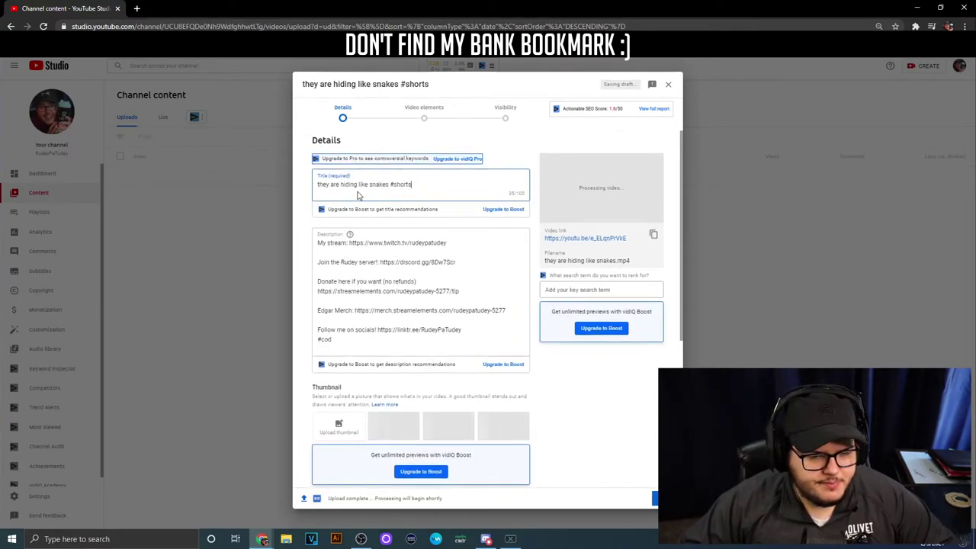
{"action": "left_click", "coordinate": [374, 291]}
{"action": "left_click", "coordinate": [352, 340]}
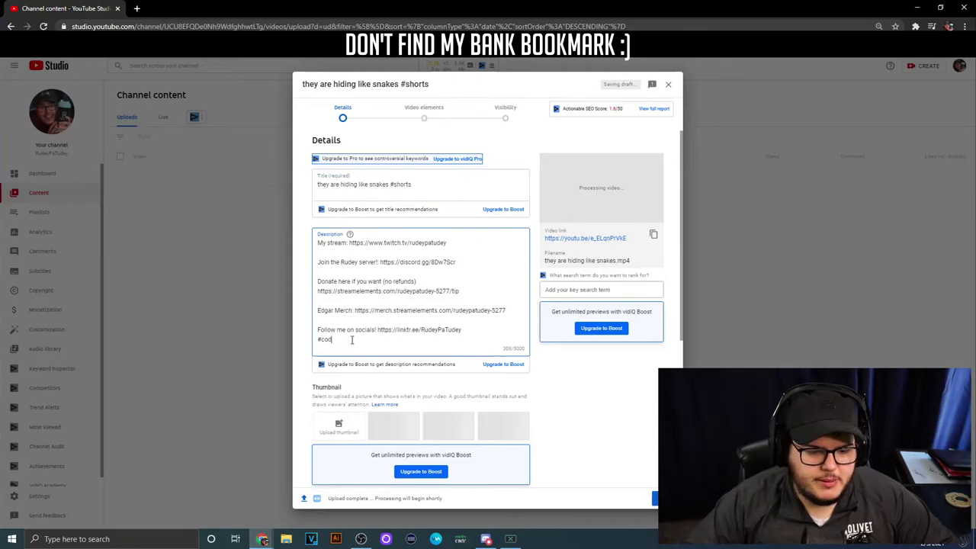
{"action": "type", "text": "#coldwar #shorts"}
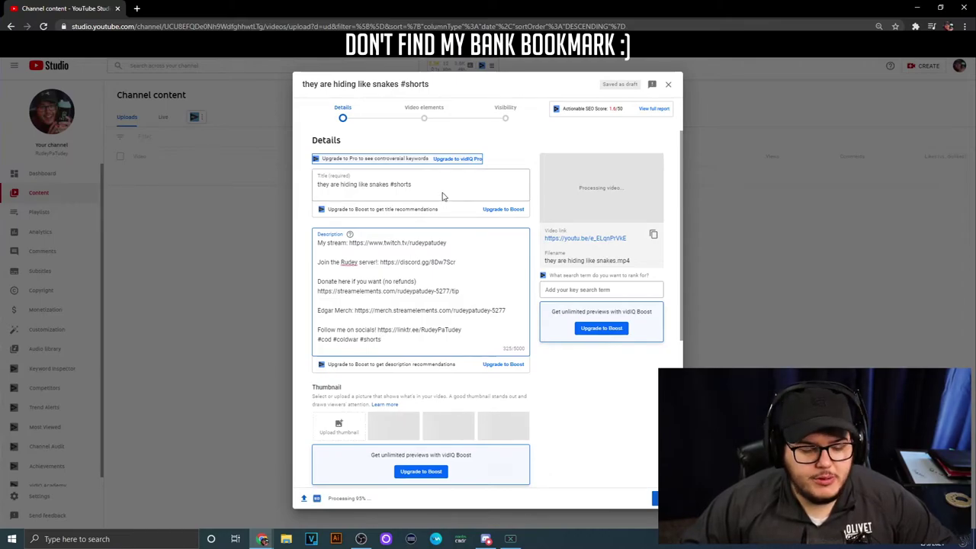
Review the thumbnail and audience options and look through the available playlists without choosing one.
{"action": "scroll", "coordinate": [447, 196], "scroll_direction": "down", "scroll_amount": 1}
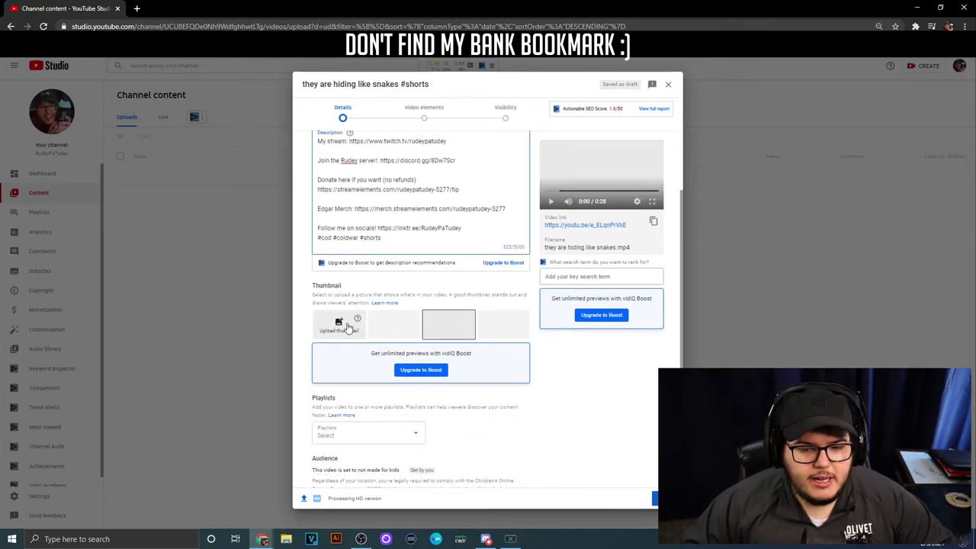
{"action": "scroll", "coordinate": [354, 292], "scroll_direction": "down", "scroll_amount": 2}
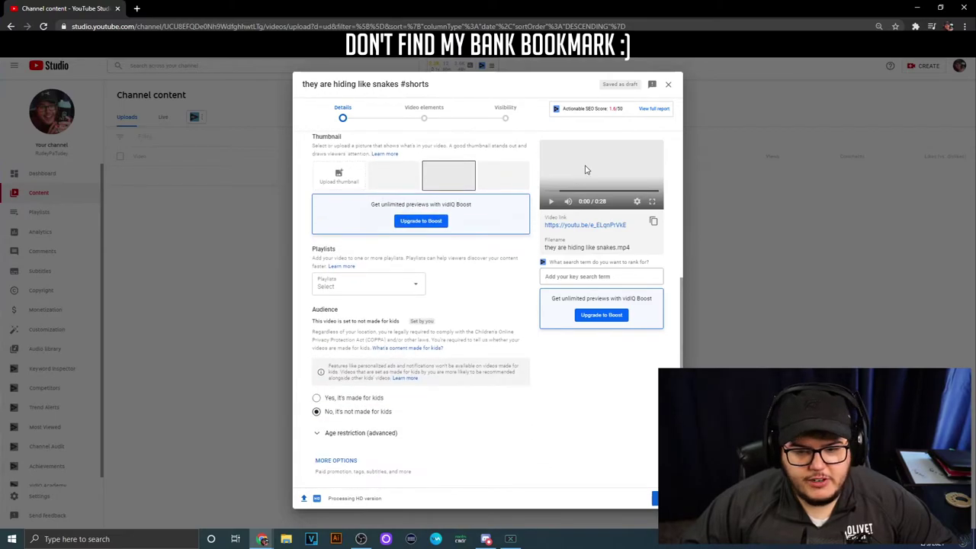
{"action": "left_click", "coordinate": [354, 286]}
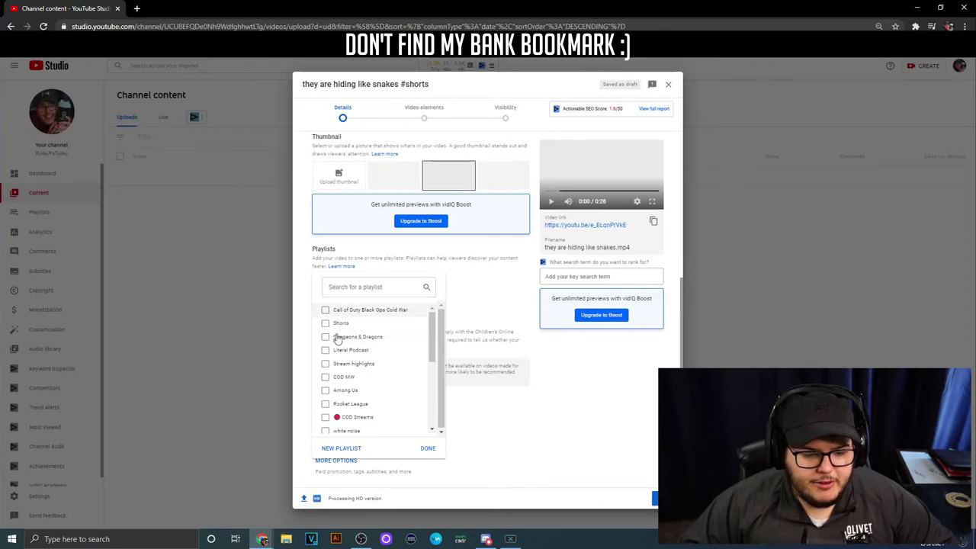
{"action": "scroll", "coordinate": [344, 381], "scroll_direction": "down", "scroll_amount": 2}
{"action": "scroll", "coordinate": [343, 381], "scroll_direction": "up", "scroll_amount": 3}
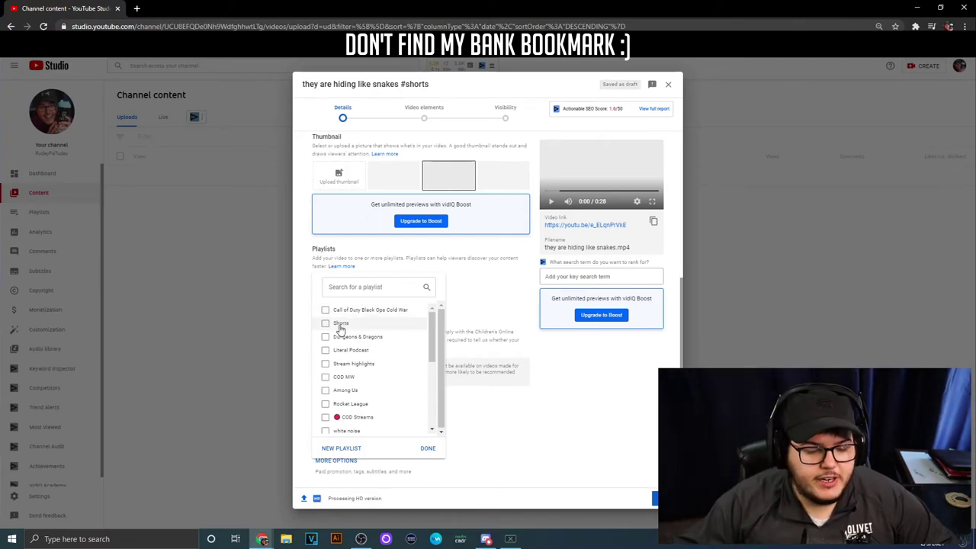
{"action": "left_click", "coordinate": [429, 449]}
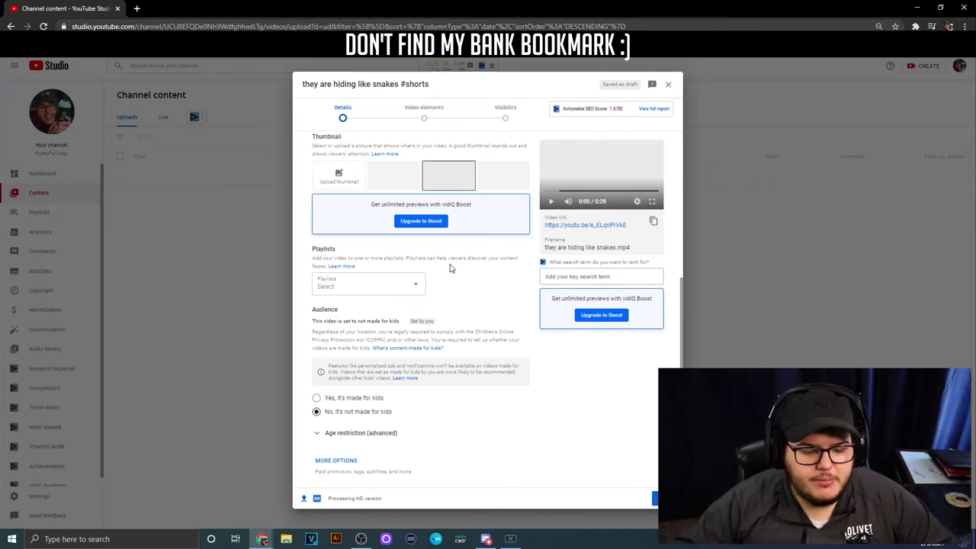
Expand the additional upload options and set the Gaming category's game title by searching for "call of duty" and choosing a matching game.
{"action": "left_click", "coordinate": [337, 461]}
{"action": "scroll", "coordinate": [427, 328], "scroll_direction": "down", "scroll_amount": 4}
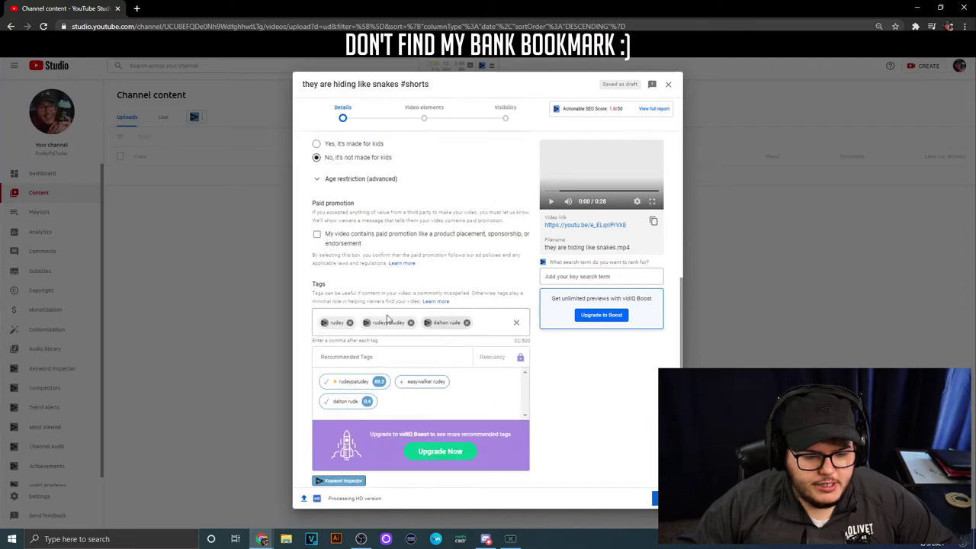
{"action": "scroll", "coordinate": [410, 294], "scroll_direction": "down", "scroll_amount": 3}
{"action": "scroll", "coordinate": [410, 293], "scroll_direction": "down", "scroll_amount": 3}
{"action": "left_click", "coordinate": [351, 400]}
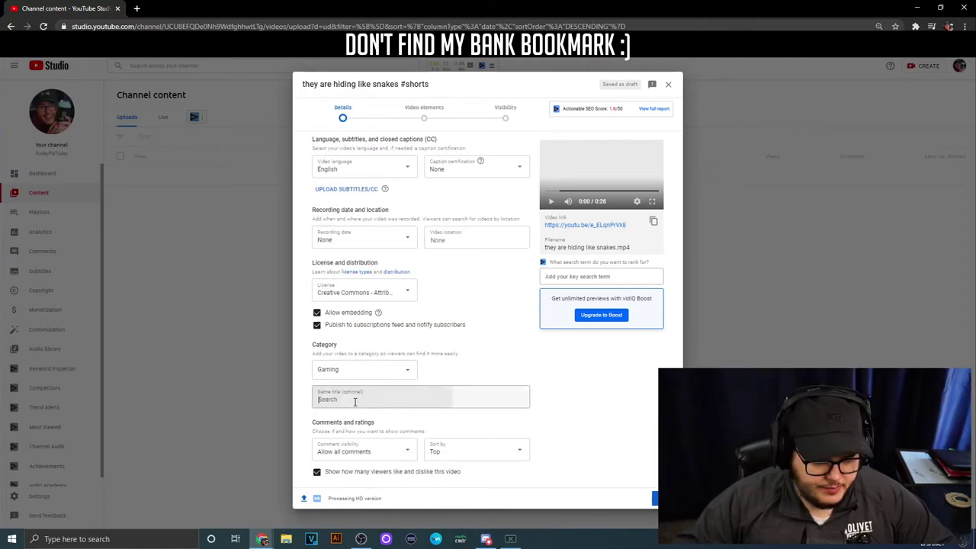
{"action": "type", "text": "call of duty"}
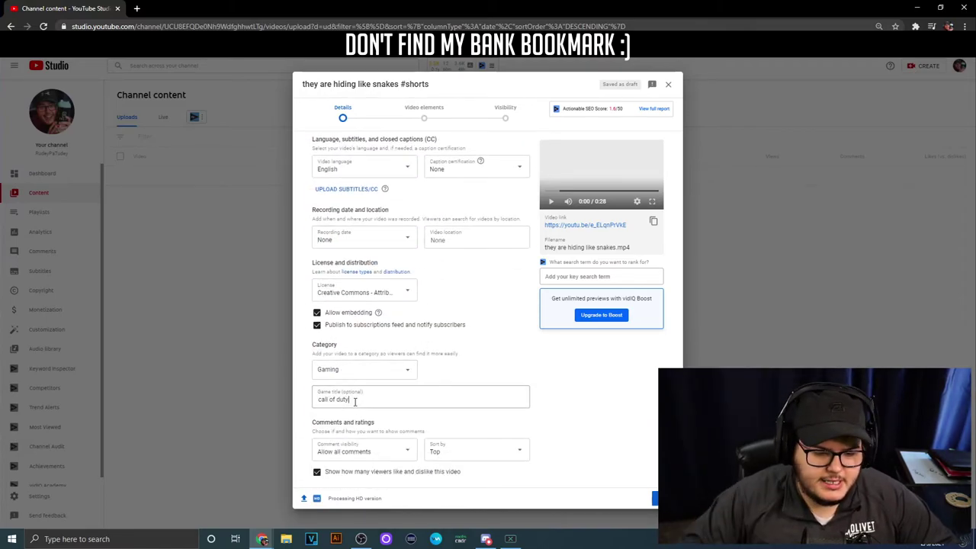
{"action": "left_click", "coordinate": [412, 143]}
{"action": "scroll", "coordinate": [469, 268], "scroll_direction": "up", "scroll_amount": 15}
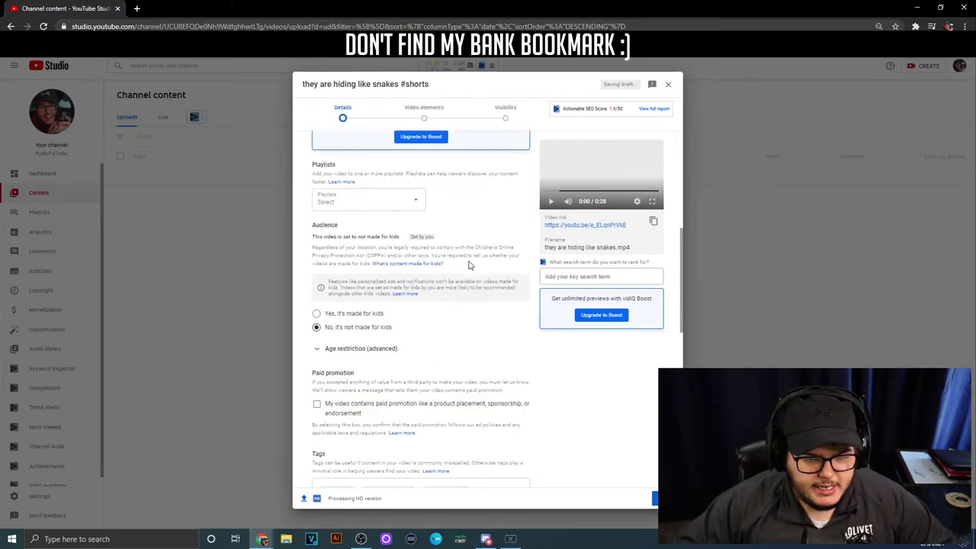
Skip the end screen and cards and schedule the video to go public on Feb 4, 2021 at 12:00 PM.
{"action": "left_click", "coordinate": [431, 122]}
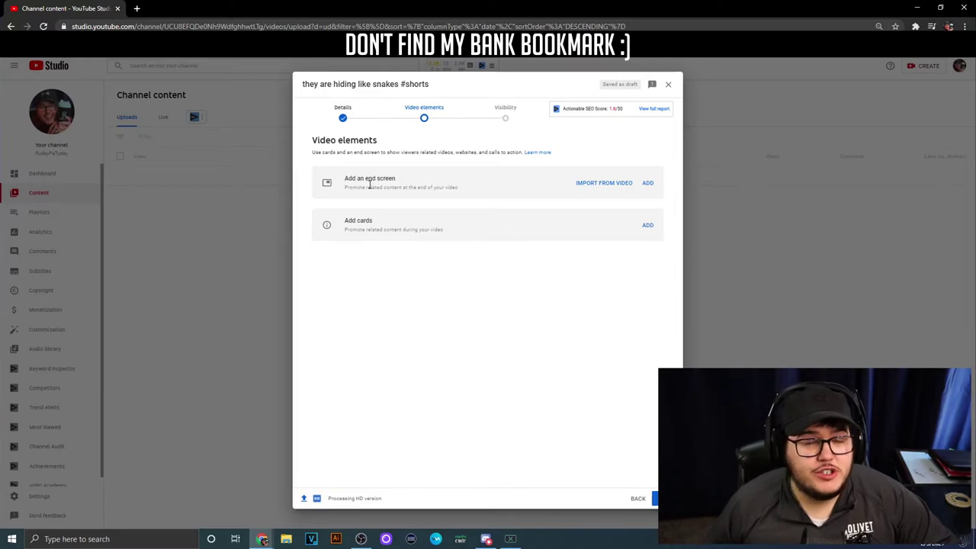
{"action": "left_click", "coordinate": [505, 116]}
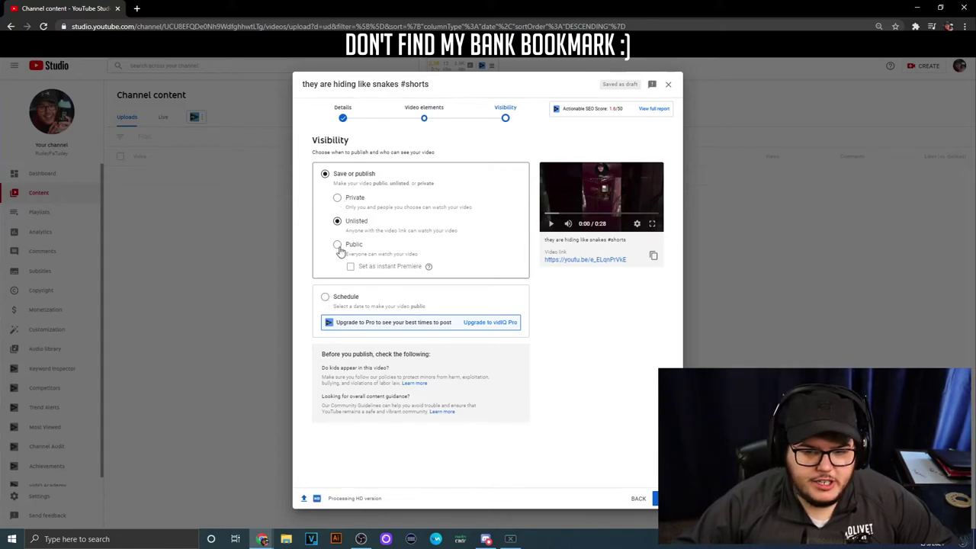
{"action": "left_click", "coordinate": [328, 297]}
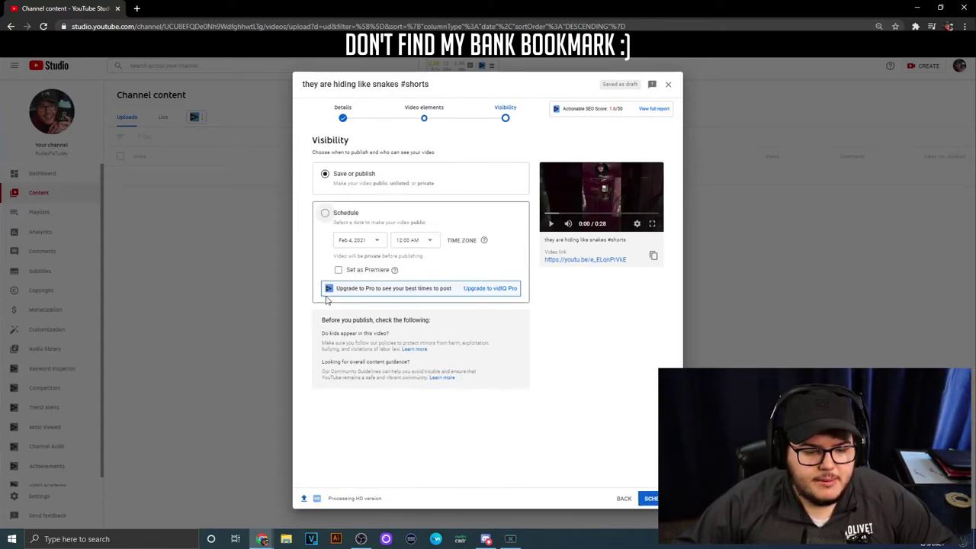
{"action": "left_click", "coordinate": [368, 241]}
{"action": "left_click", "coordinate": [398, 290]}
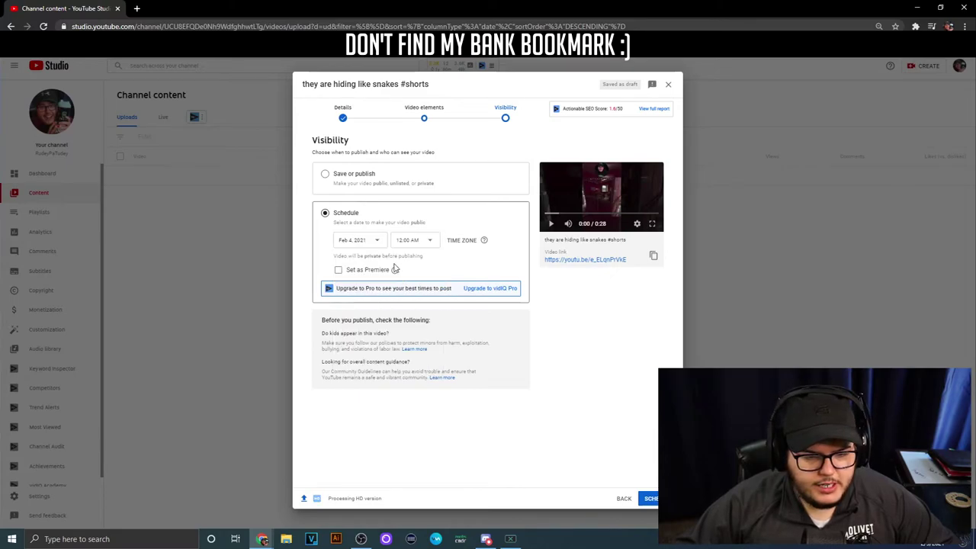
{"action": "left_click", "coordinate": [405, 241]}
{"action": "scroll", "coordinate": [419, 339], "scroll_direction": "down", "scroll_amount": 5}
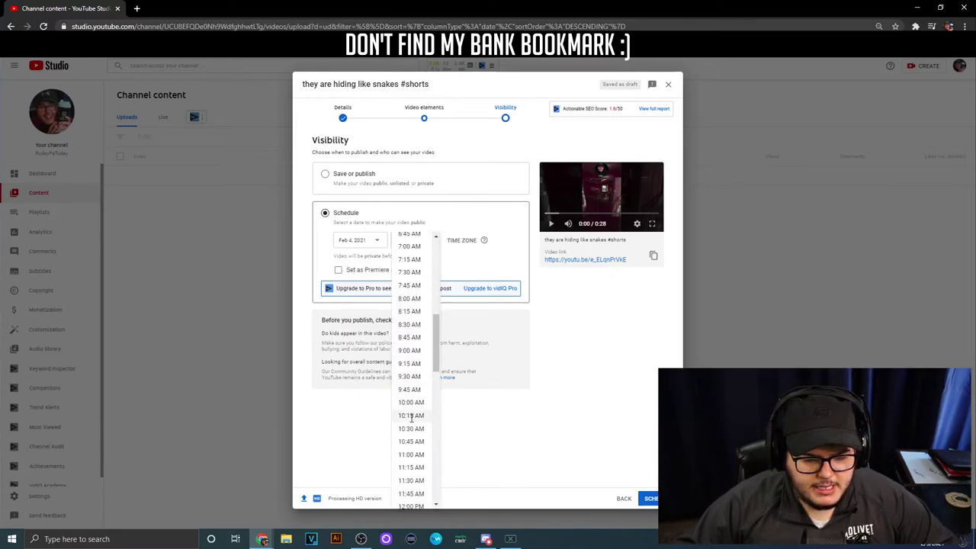
{"action": "left_click", "coordinate": [414, 455]}
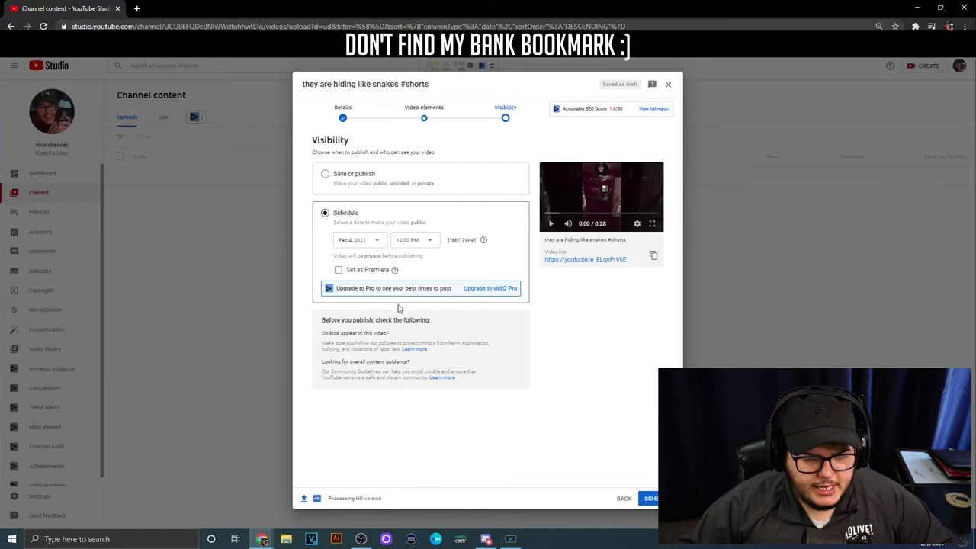
{"action": "left_click", "coordinate": [652, 499]}
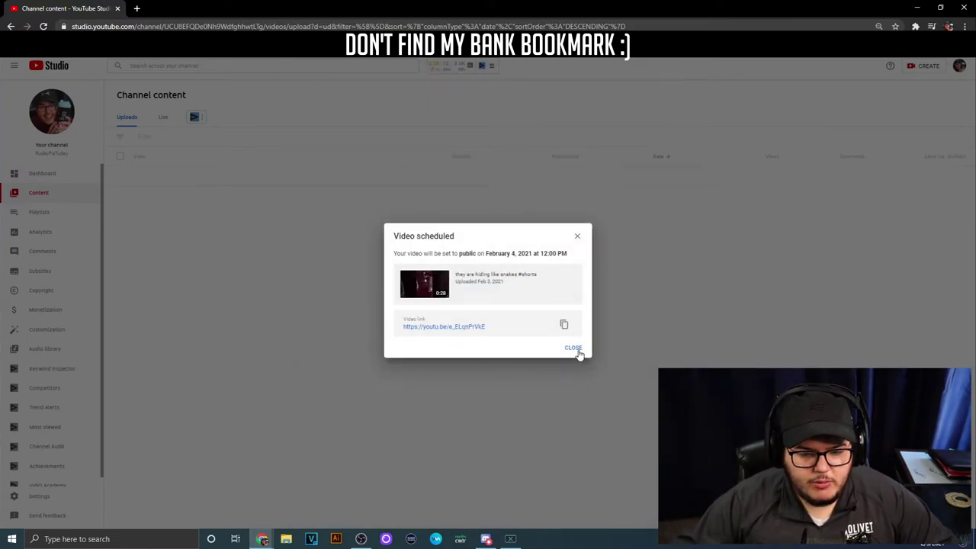
{"action": "left_click", "coordinate": [578, 351]}
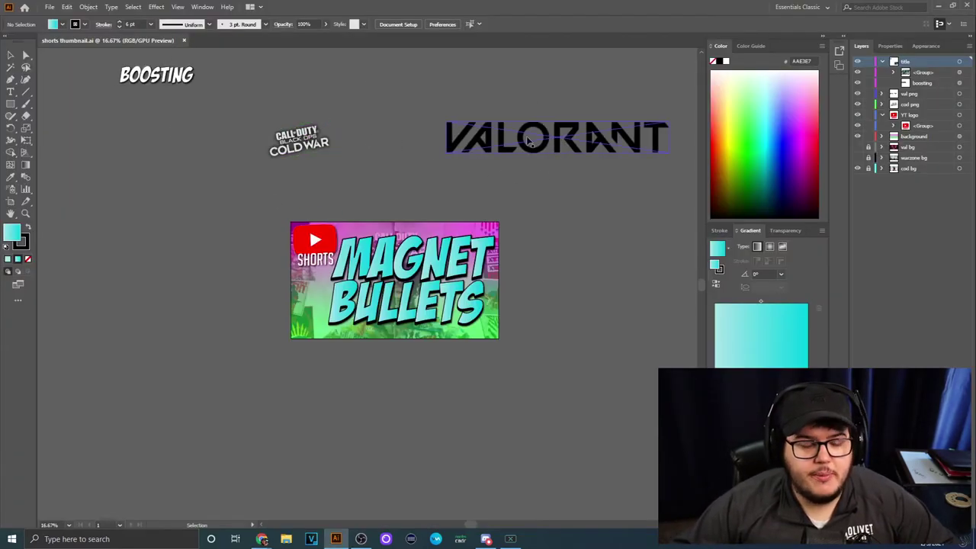
Switch to Illustrator and delete the MAGNET BULLETS title from the artboard of shorts thumbnail.ai.
{"action": "scroll", "coordinate": [421, 243], "scroll_direction": "up", "scroll_amount": 1}
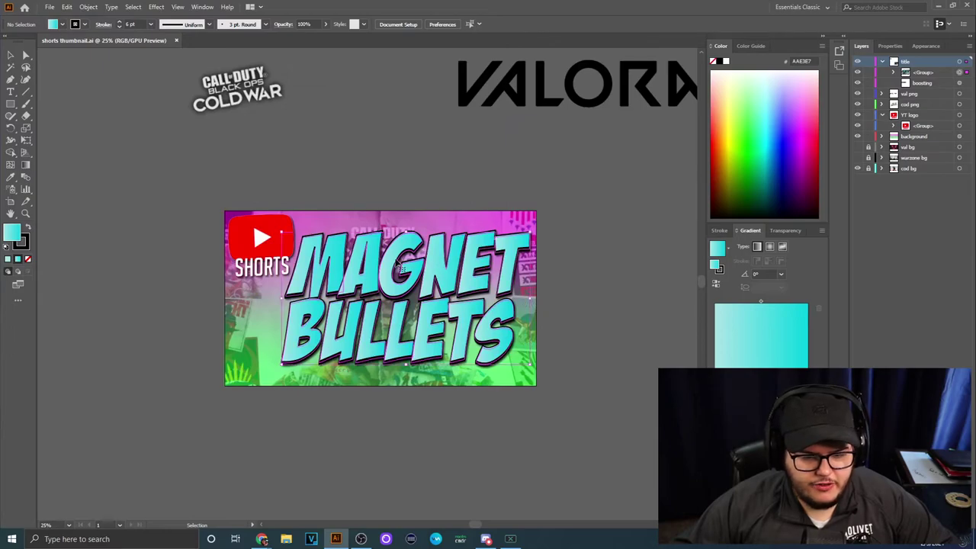
{"action": "left_click", "coordinate": [396, 263]}
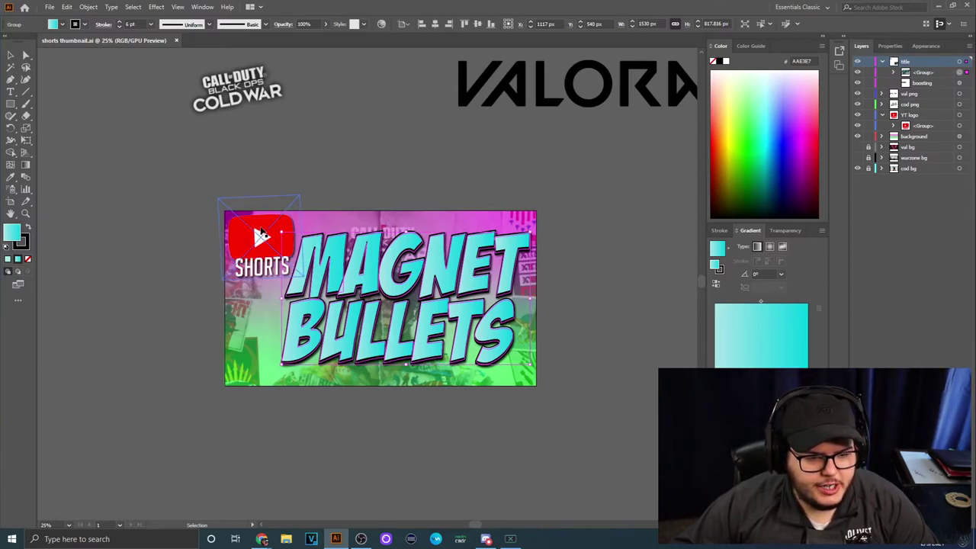
{"action": "left_click", "coordinate": [168, 298]}
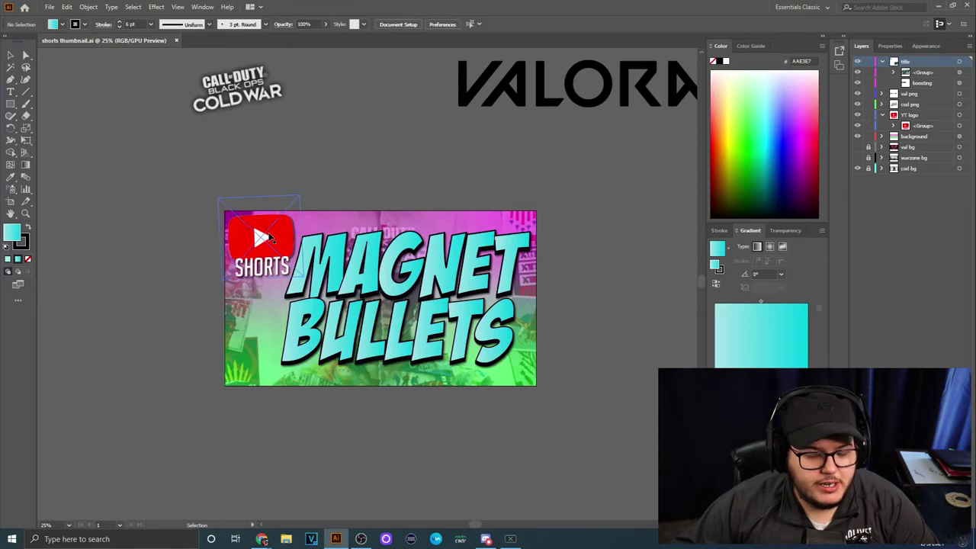
{"action": "left_click", "coordinate": [431, 282]}
{"action": "key", "text": "Delete"}
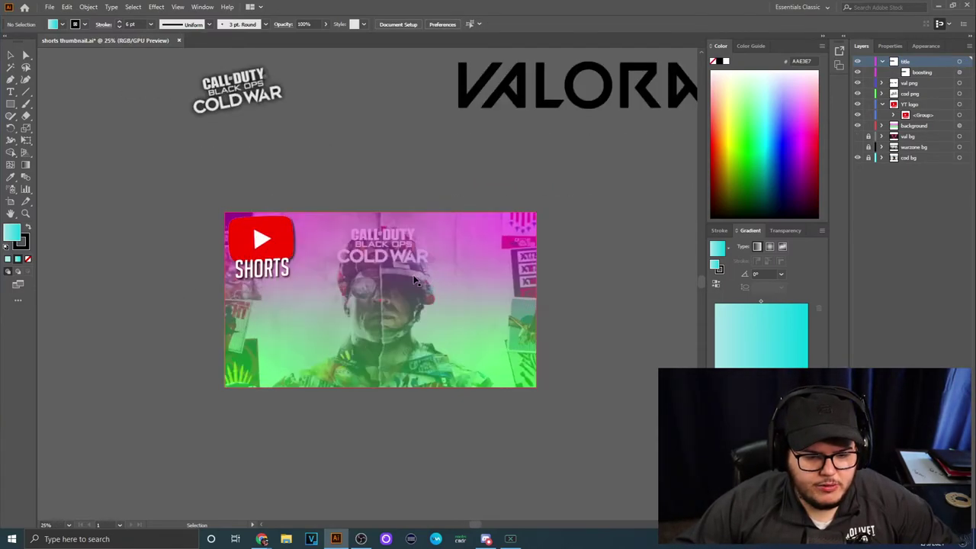
{"action": "scroll", "coordinate": [389, 276], "scroll_direction": "down", "scroll_amount": 1}
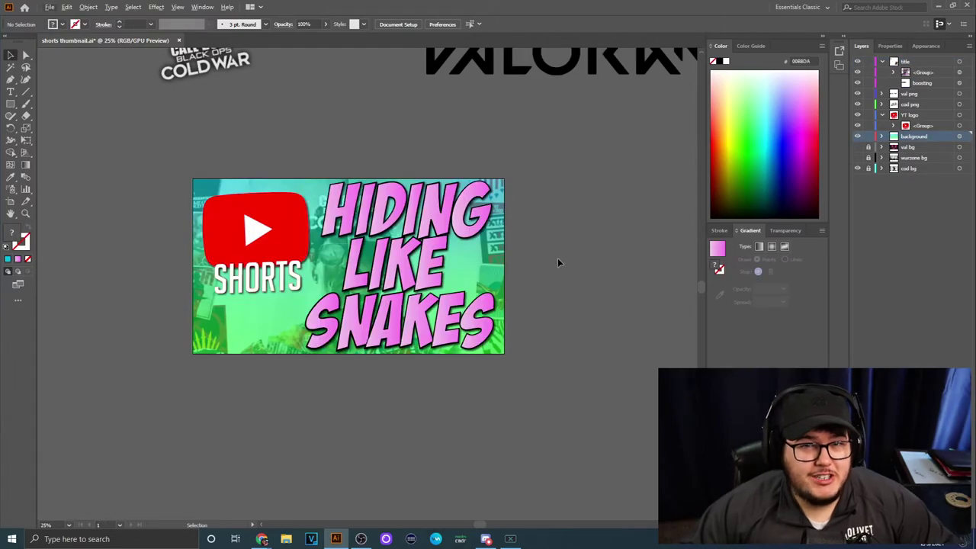
{"action": "scroll", "coordinate": [555, 257], "scroll_direction": "down", "scroll_amount": 1}
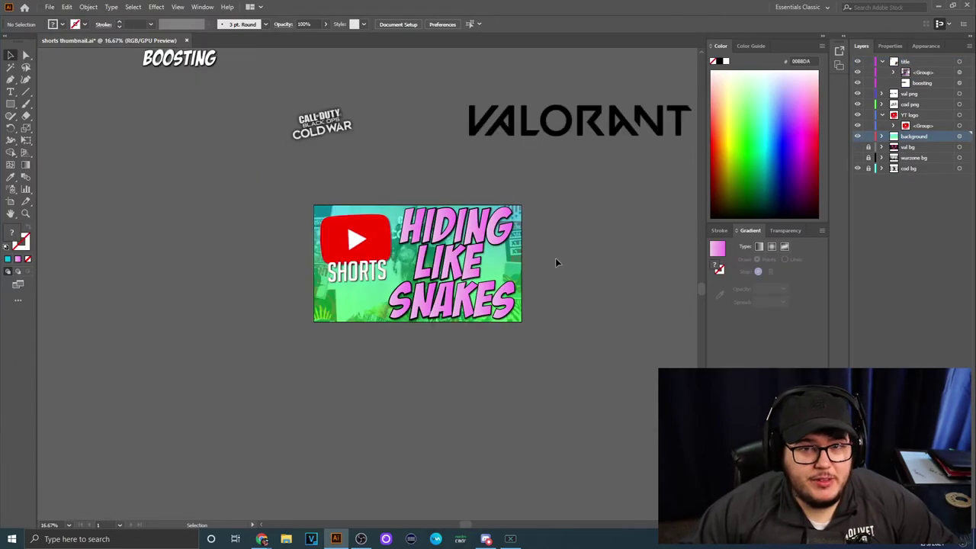
{"action": "left_click_drag", "start_coordinate": [557, 258], "coordinate": [516, 251]}
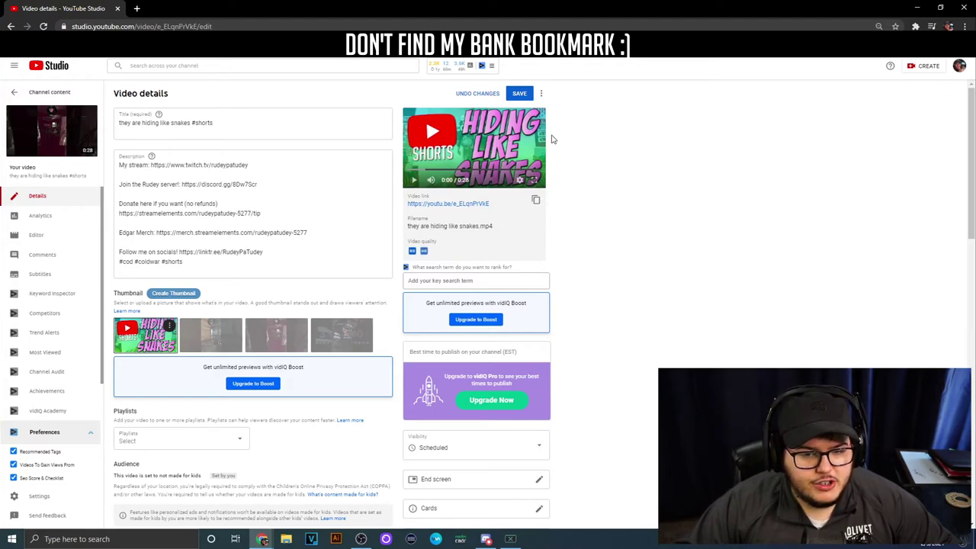
Switch back to YouTube Studio, review the video details and save them with the HIDING LIKE SNAKES thumbnail.
{"action": "scroll", "coordinate": [634, 153], "scroll_direction": "down", "scroll_amount": 2}
{"action": "scroll", "coordinate": [581, 153], "scroll_direction": "down", "scroll_amount": 2}
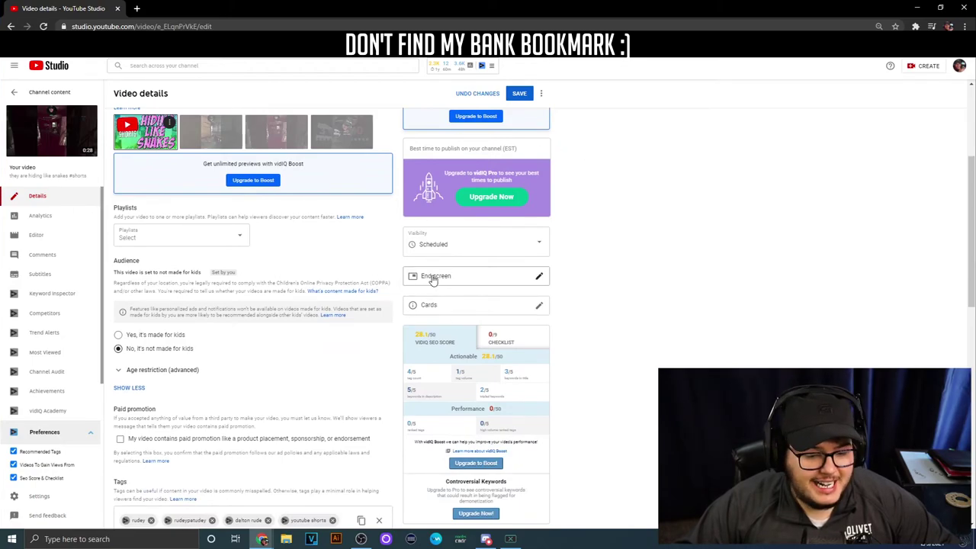
{"action": "scroll", "coordinate": [316, 260], "scroll_direction": "up", "scroll_amount": 4}
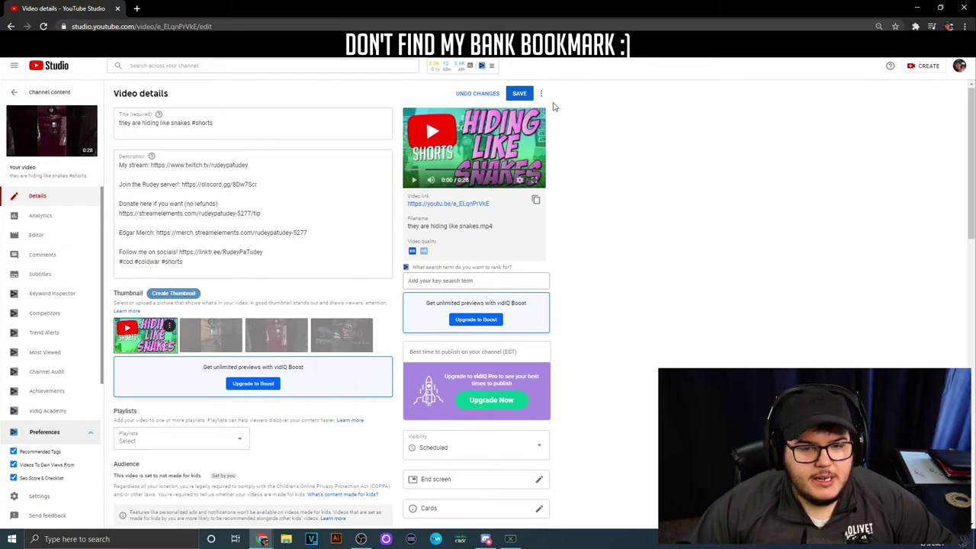
{"action": "left_click", "coordinate": [517, 94]}
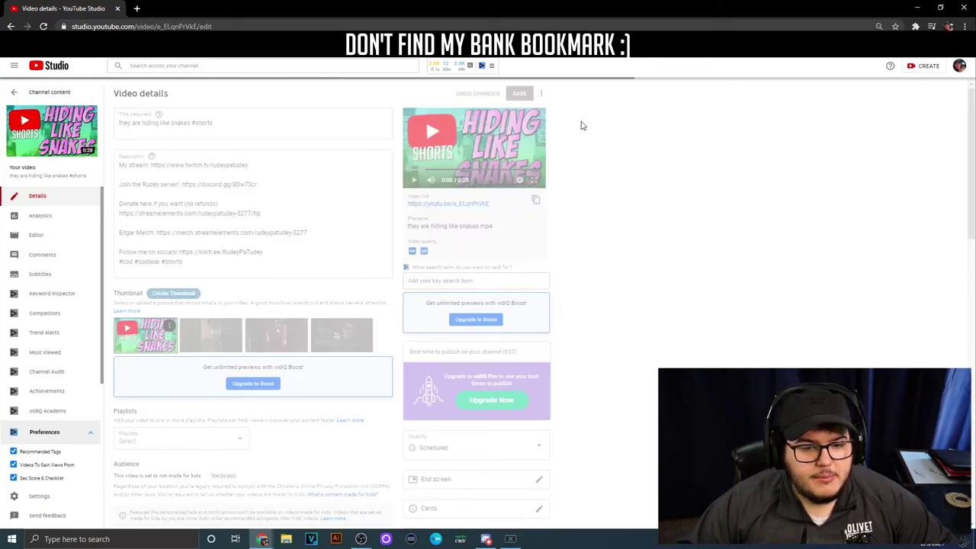